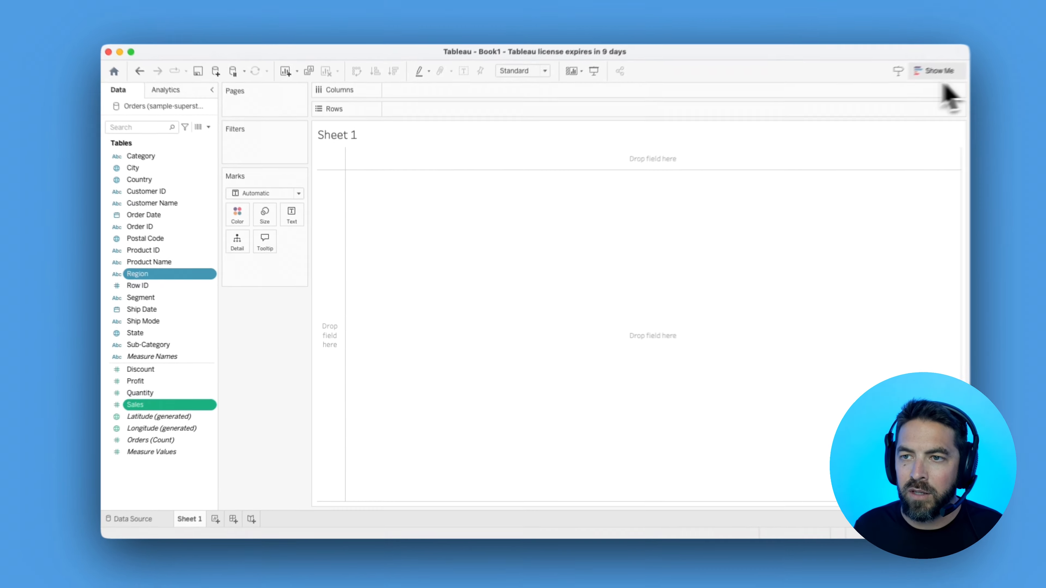
Create a pie chart of Sales by Region from the selected fields and fit it to Entire View
{"action": "left_click", "coordinate": [934, 73]}
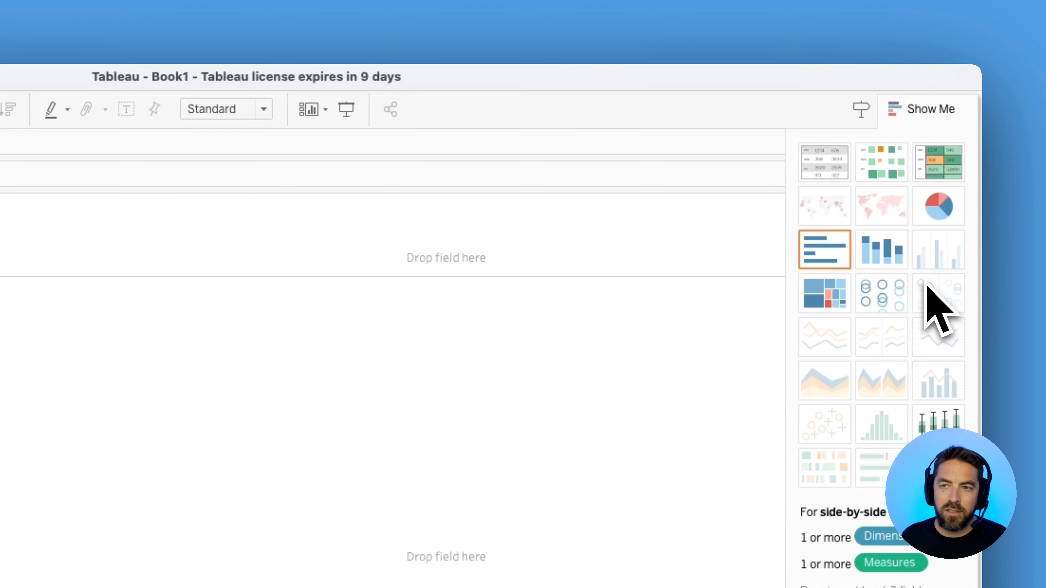
{"action": "left_click", "coordinate": [939, 206]}
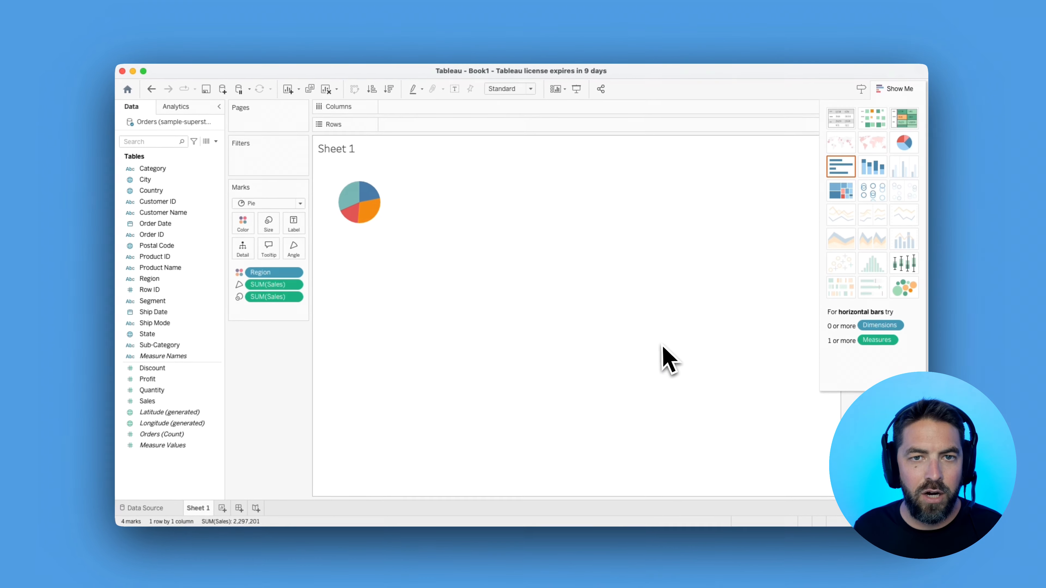
{"action": "left_click", "coordinate": [509, 89]}
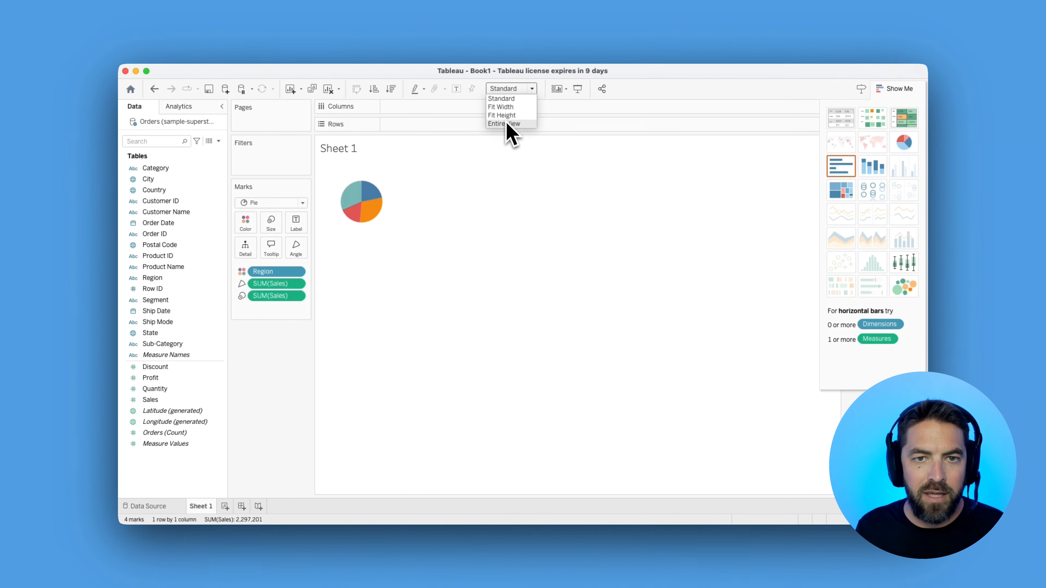
{"action": "left_click", "coordinate": [507, 124]}
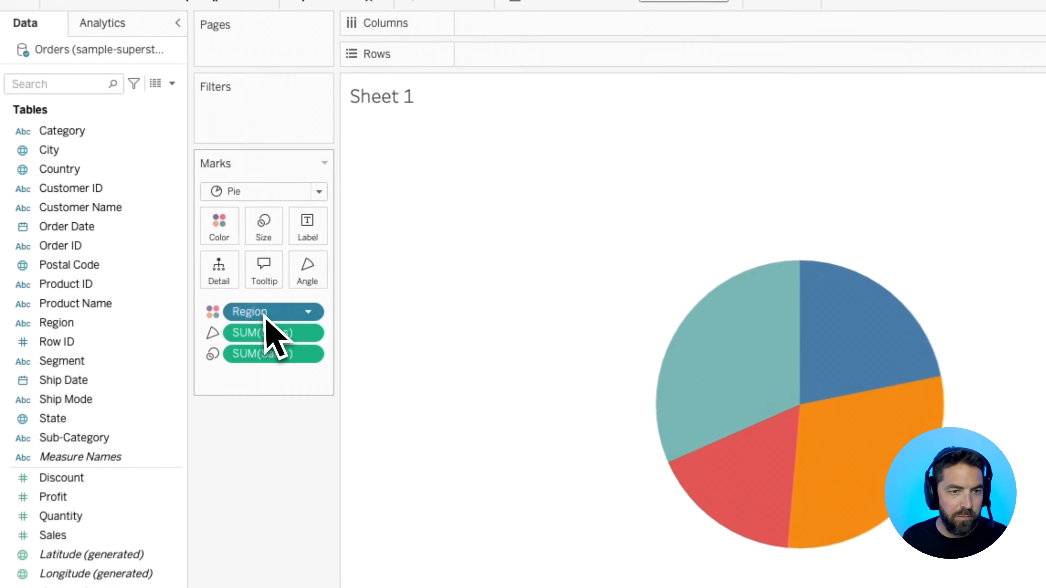
Label the pie slices with Region and the sum of Sales
{"action": "left_click_drag", "start_coordinate": [271, 272], "coordinate": [297, 228]}
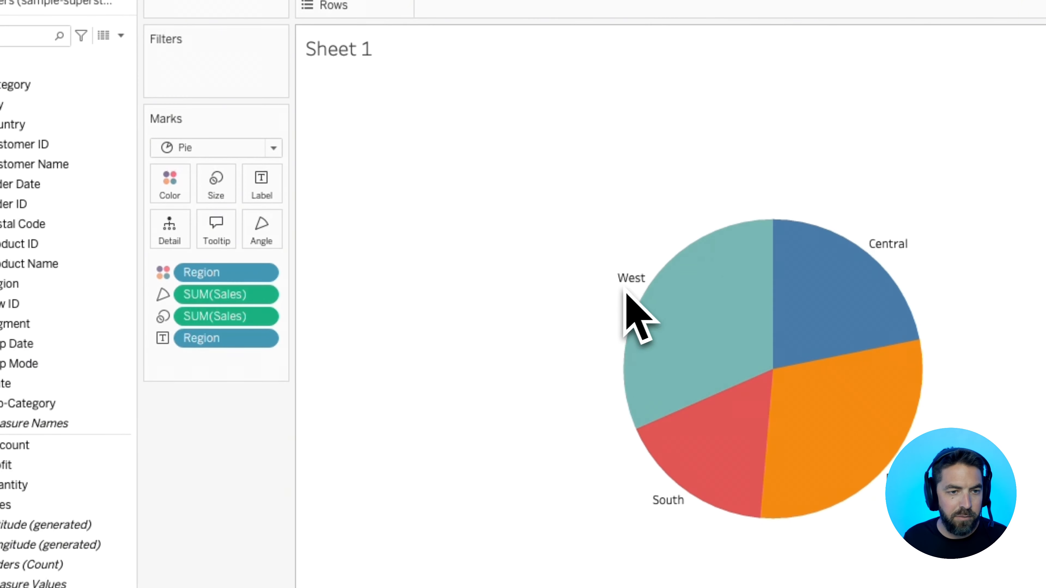
{"action": "left_click_drag", "start_coordinate": [210, 295], "coordinate": [265, 187]}
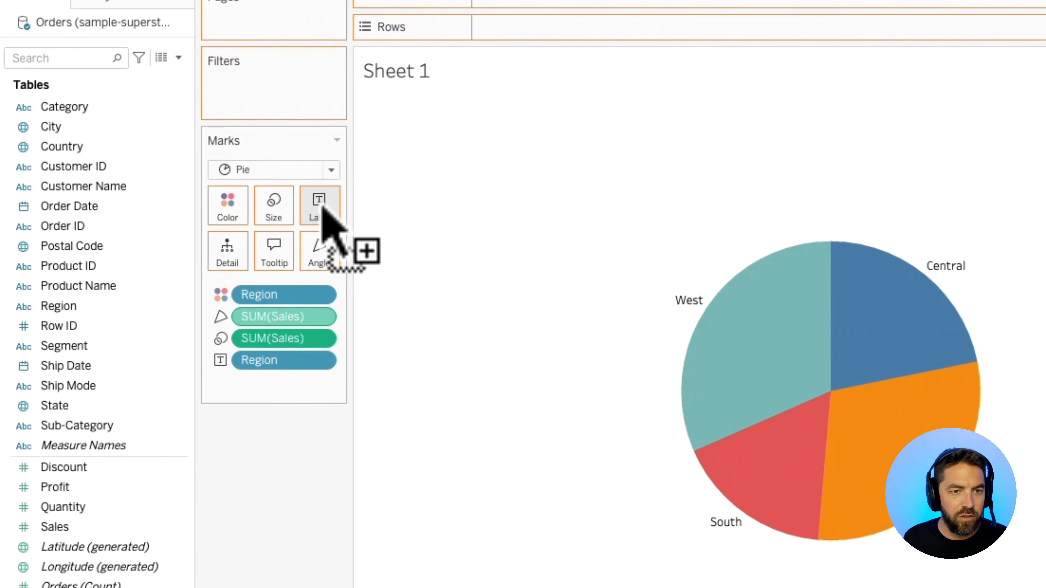
{"action": "left_click_drag", "start_coordinate": [322, 207], "coordinate": [320, 206]}
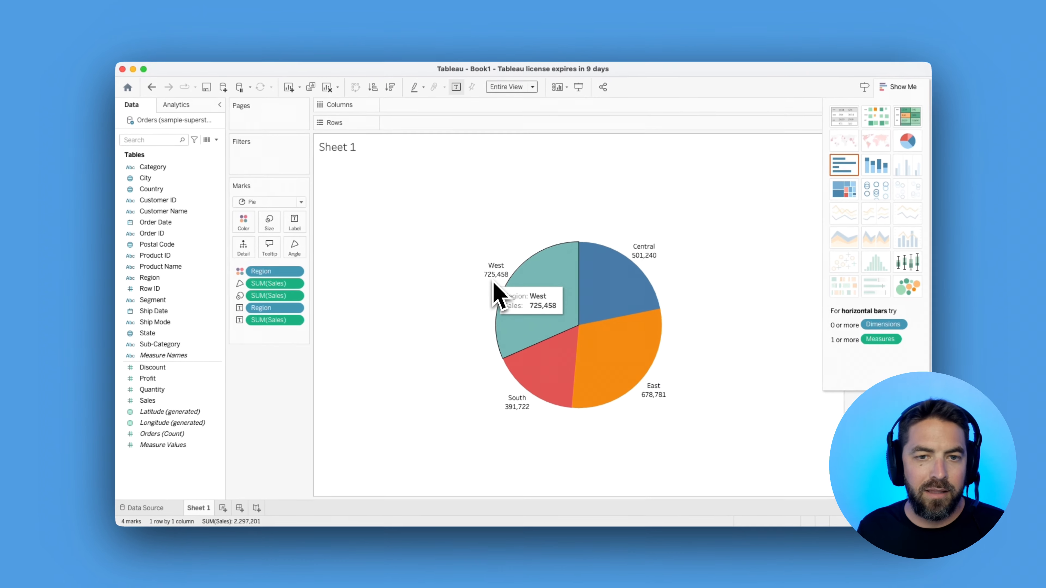
Format Sales as Currency (Custom) with 0 decimal places, and sort the regions in descending order by Sales
{"action": "right_click", "coordinate": [282, 293]}
{"action": "left_click", "coordinate": [307, 327]}
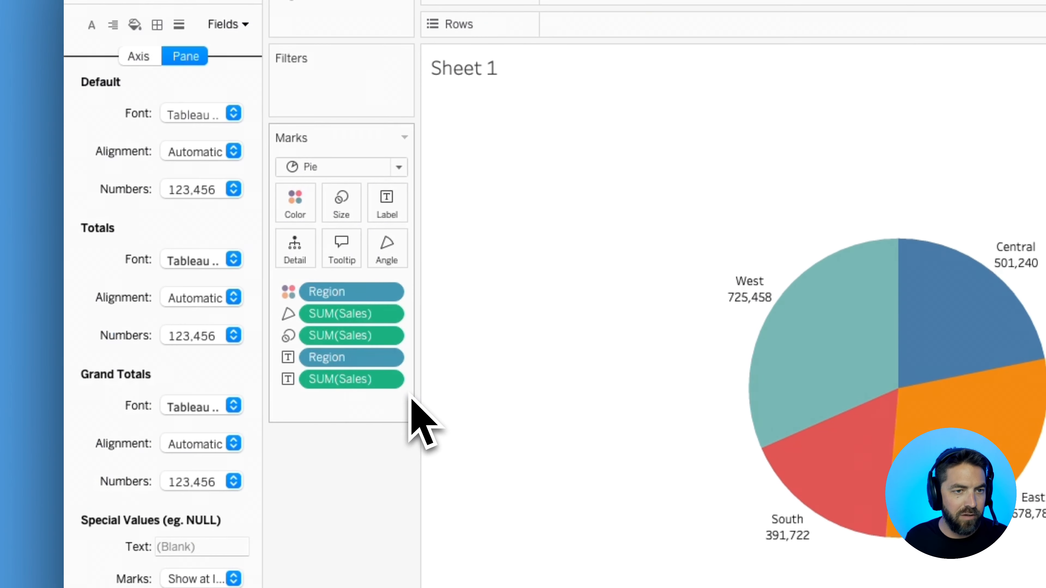
{"action": "left_click", "coordinate": [195, 190]}
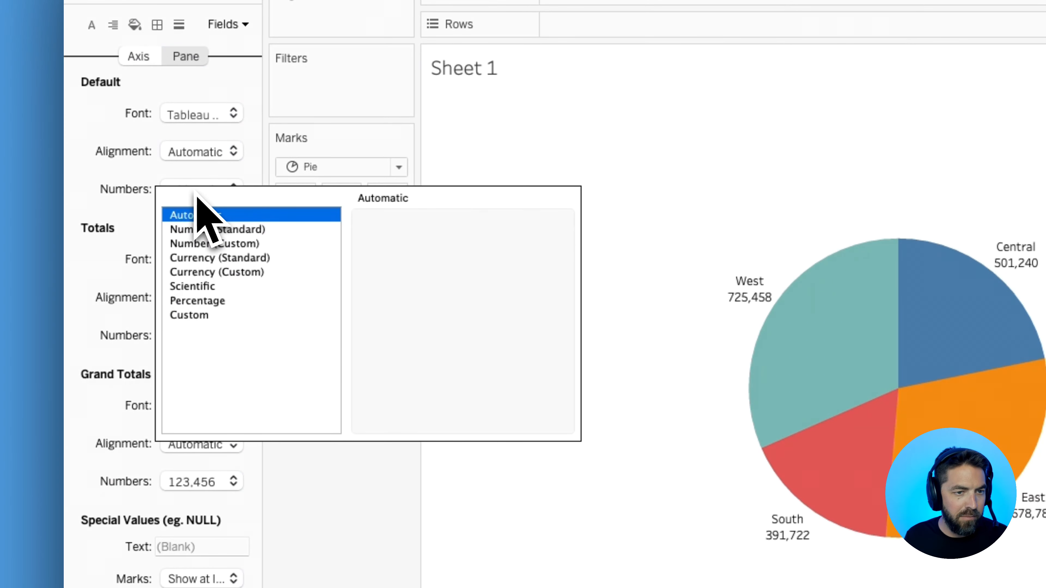
{"action": "left_click", "coordinate": [239, 259]}
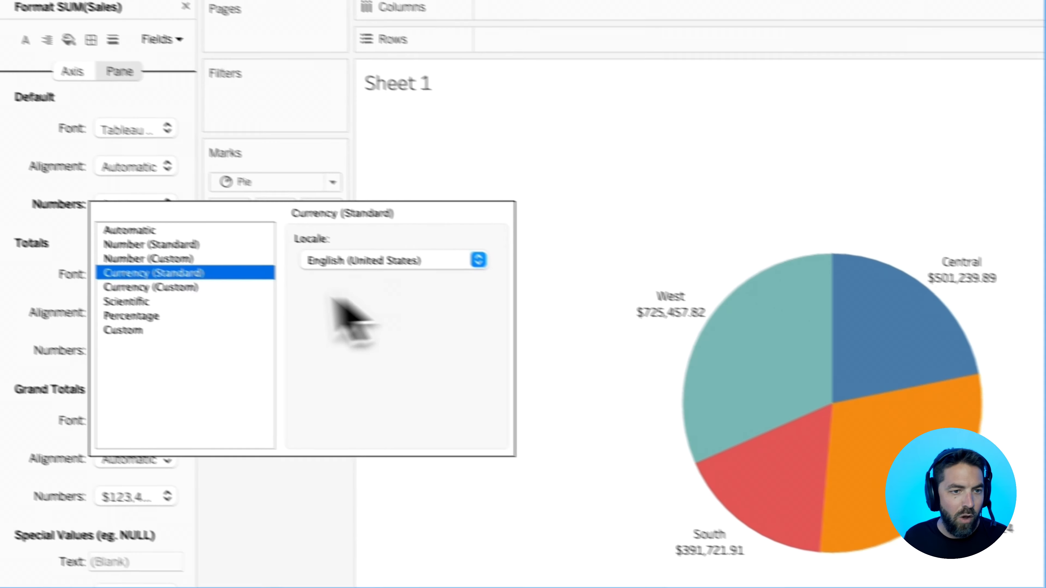
{"action": "left_click", "coordinate": [257, 273]}
{"action": "left_click", "coordinate": [395, 280]}
{"action": "left_click", "coordinate": [395, 281]}
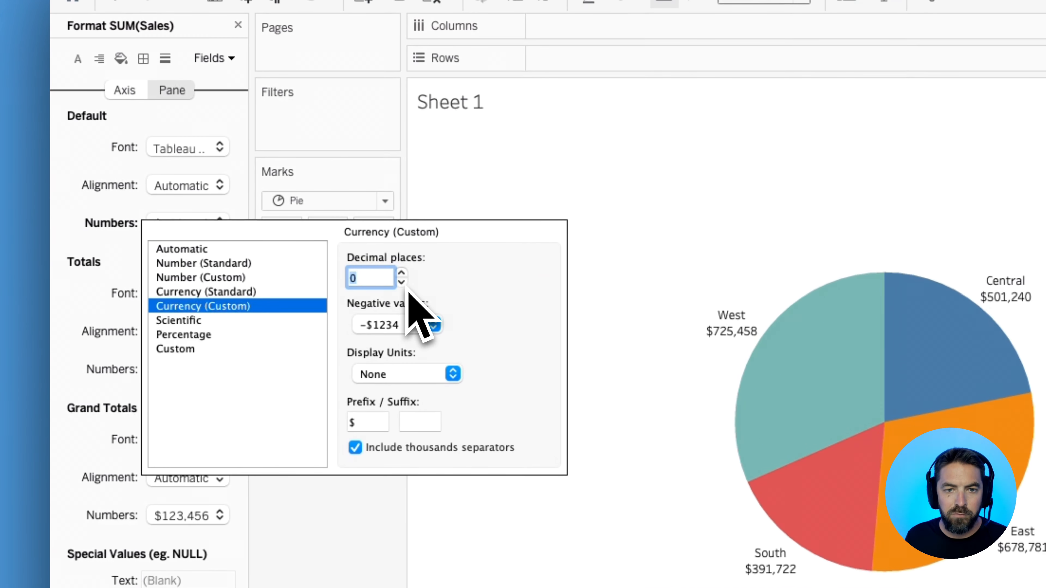
{"action": "left_click", "coordinate": [596, 305]}
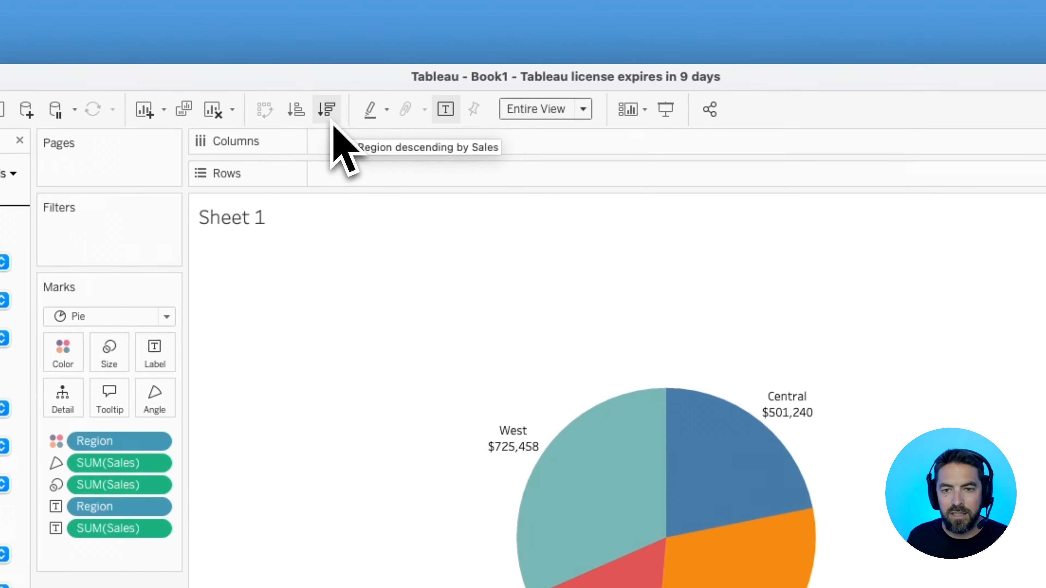
{"action": "left_click", "coordinate": [332, 124]}
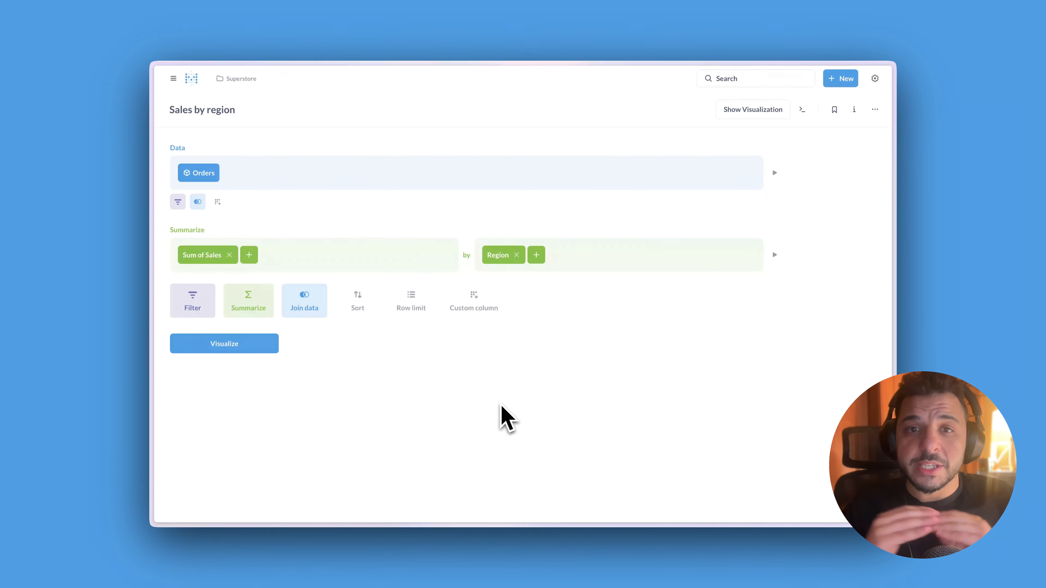
In Metabase, visualize the Sales by region question, trying a row chart before changing it to a pie chart
{"action": "left_click", "coordinate": [274, 350]}
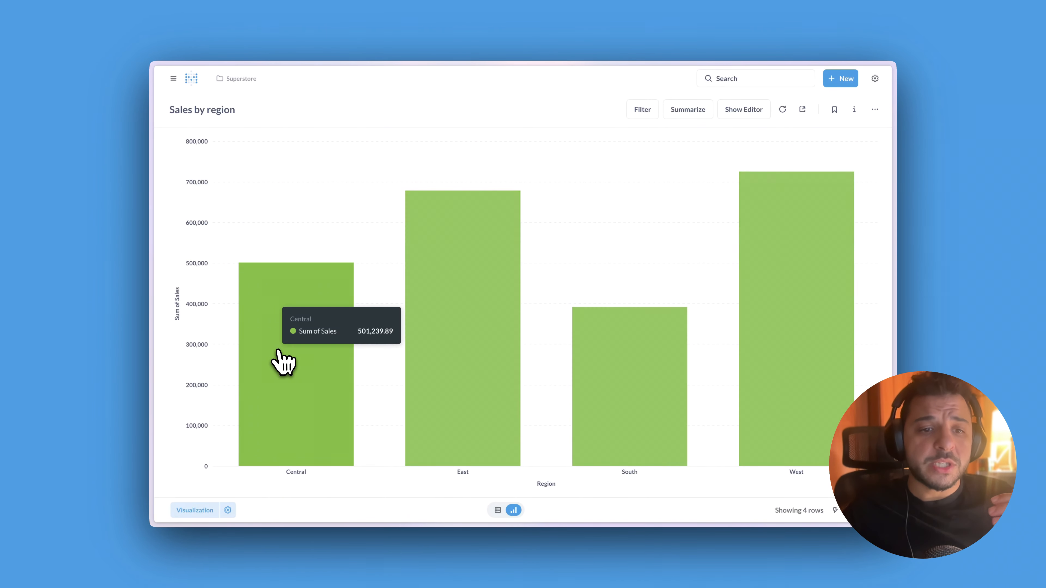
{"action": "left_click", "coordinate": [193, 509]}
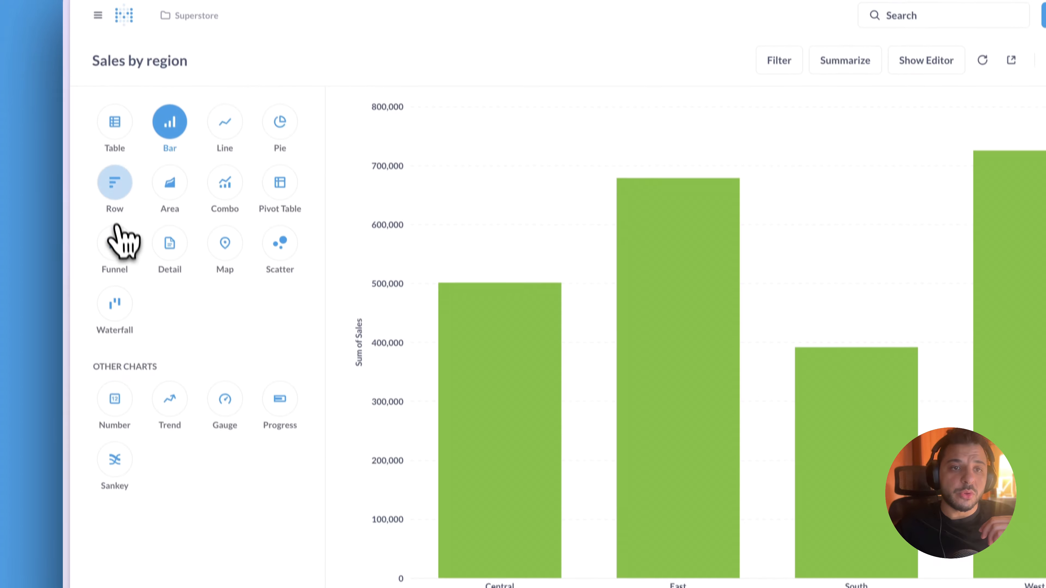
{"action": "left_click", "coordinate": [185, 199]}
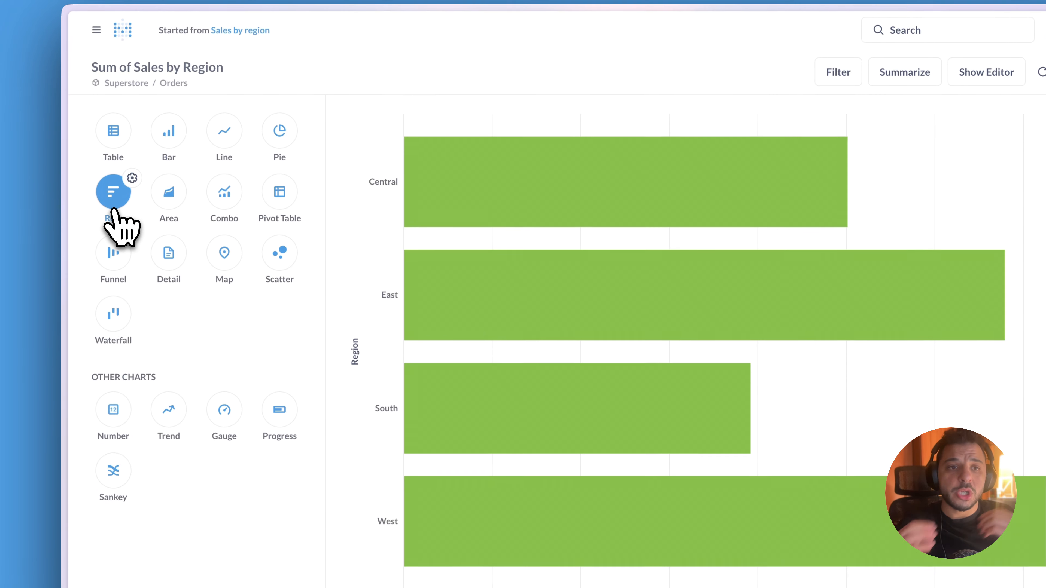
{"action": "left_click", "coordinate": [272, 143]}
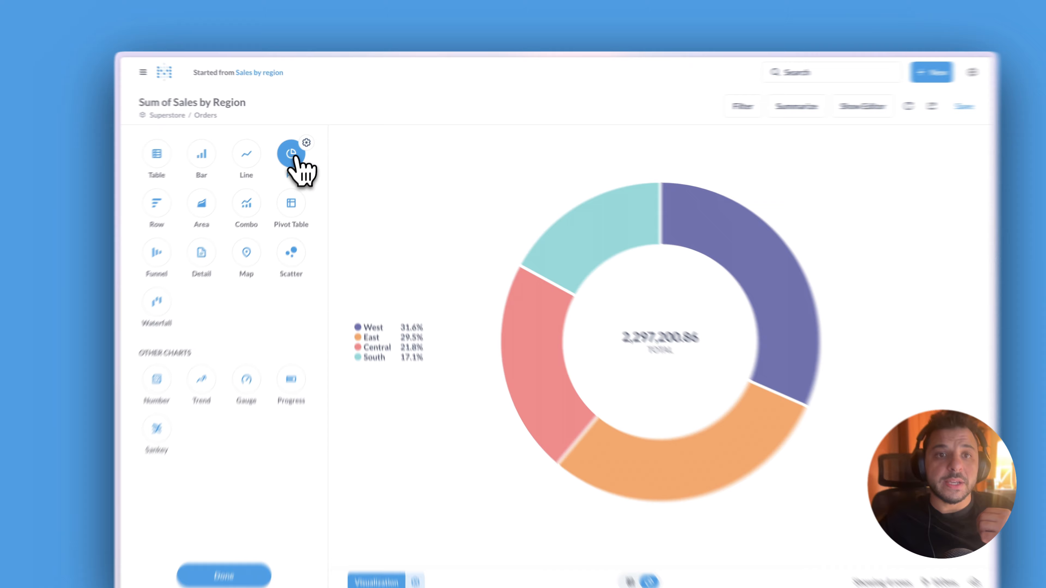
Set the pie chart's Sum of Sales number style to Currency, and reorder the Region slices of the inner ring
{"action": "left_click", "coordinate": [298, 150]}
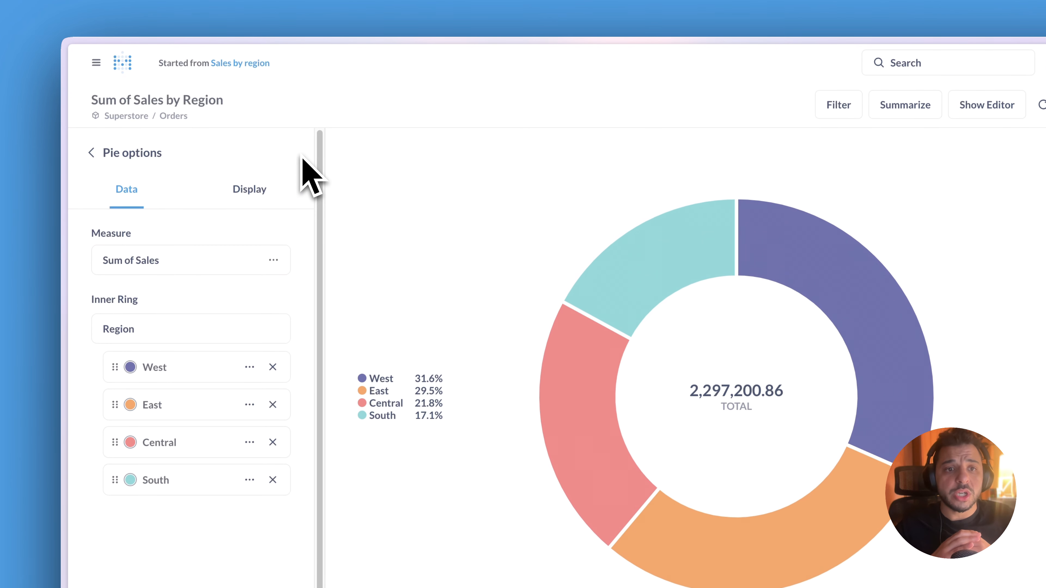
{"action": "left_click", "coordinate": [273, 258]}
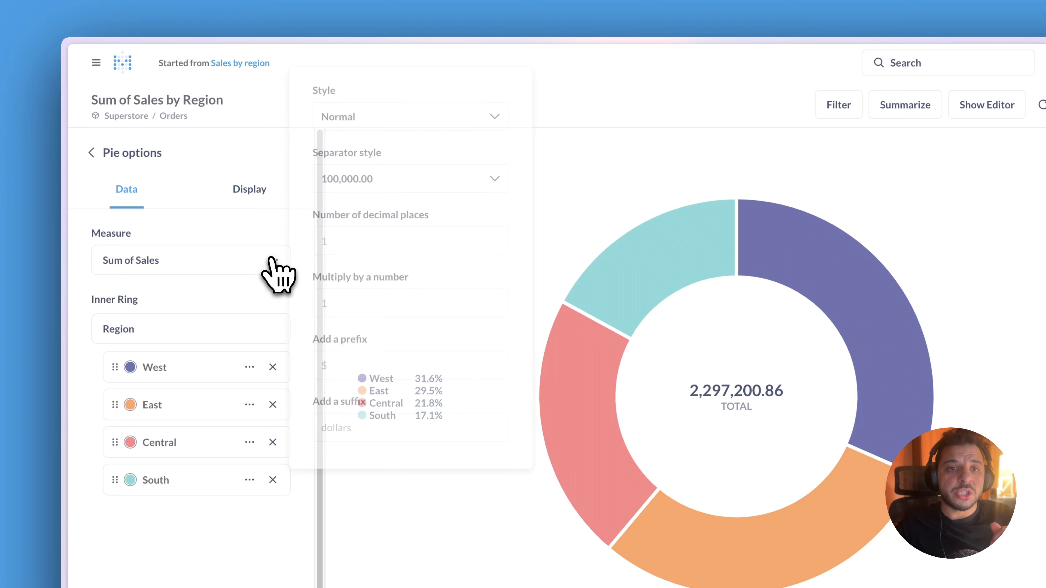
{"action": "left_click", "coordinate": [389, 121]}
{"action": "left_click", "coordinate": [407, 247]}
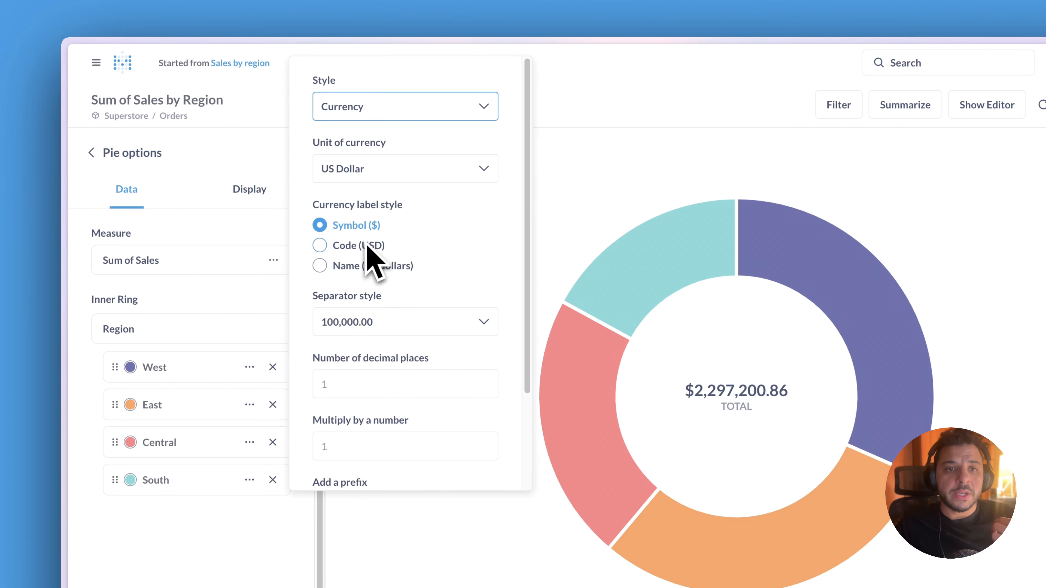
{"action": "left_click", "coordinate": [265, 257]}
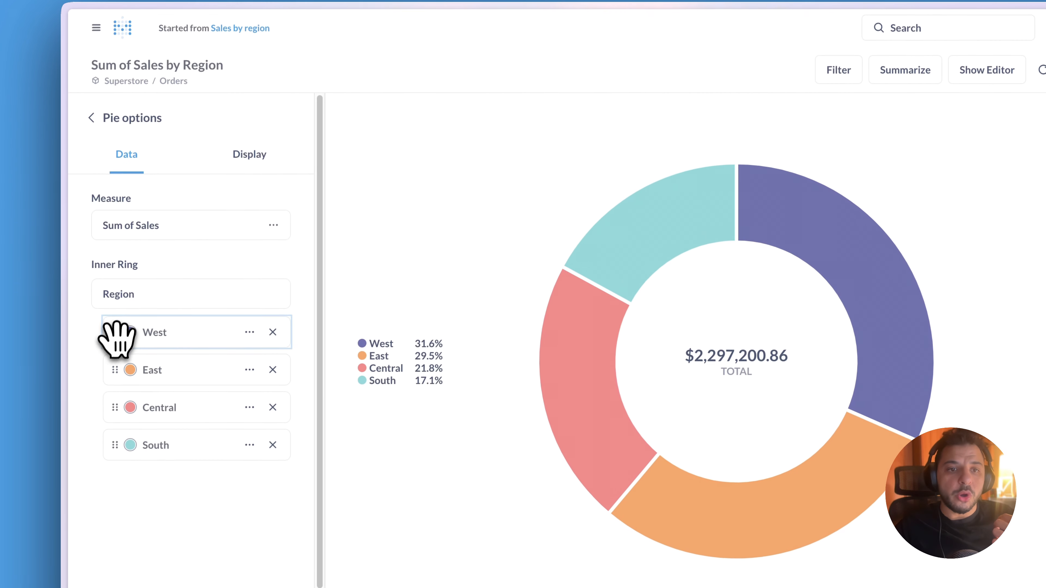
{"action": "left_click_drag", "start_coordinate": [117, 340], "coordinate": [111, 369]}
{"action": "left_click", "coordinate": [271, 164]}
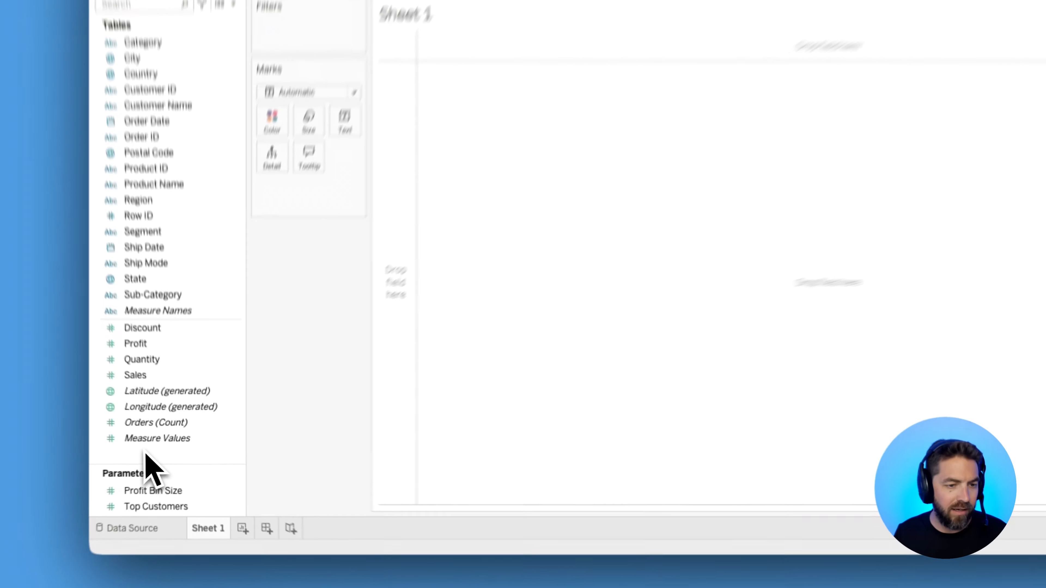
In Tableau, create a calculated field named Profit Margin
{"action": "right_click", "coordinate": [156, 457]}
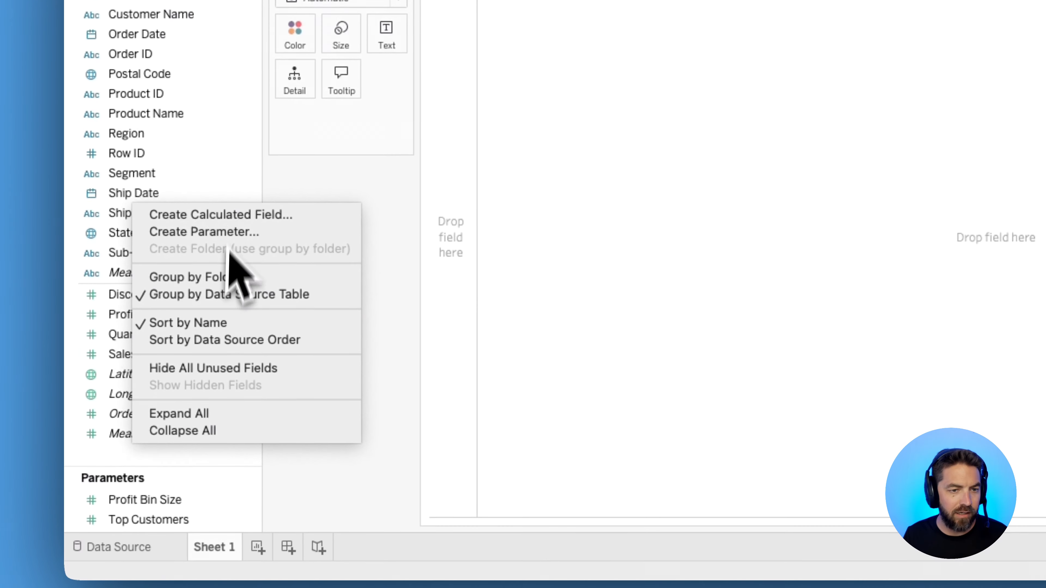
{"action": "left_click", "coordinate": [228, 219]}
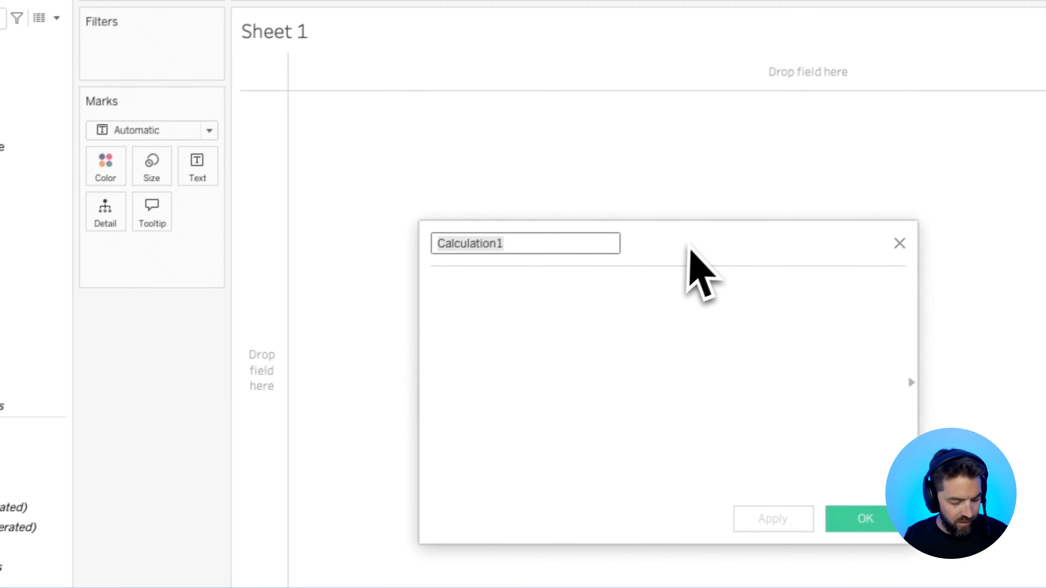
{"action": "type", "text": "Profit Margin"}
{"action": "left_click", "coordinate": [604, 323]}
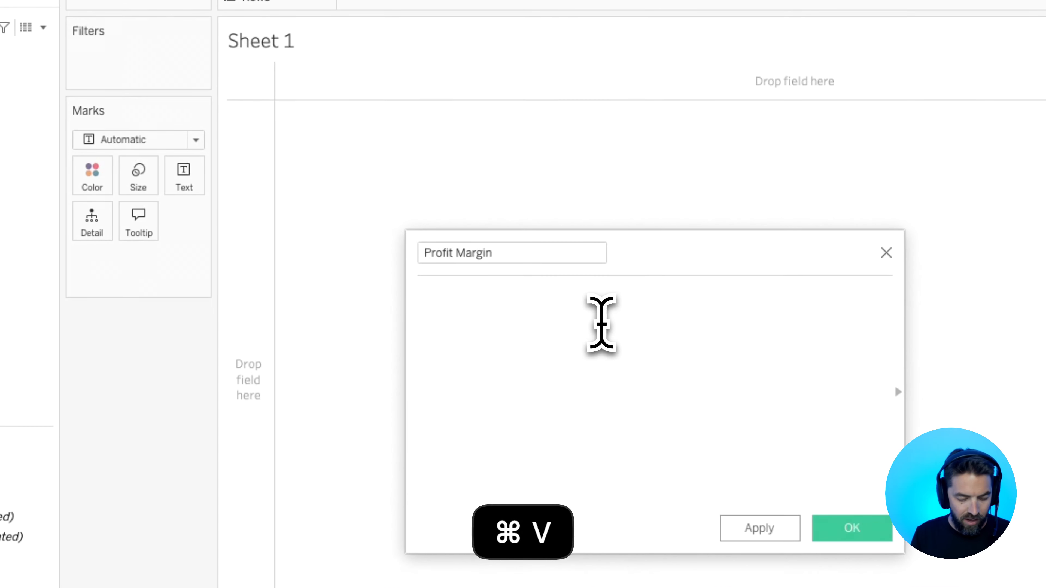
Define the Profit Margin calculation as SUM([Profit]) / SUM([Sales]) and save the field
{"action": "type", "text": "sum"}
{"action": "key", "text": "Return"}
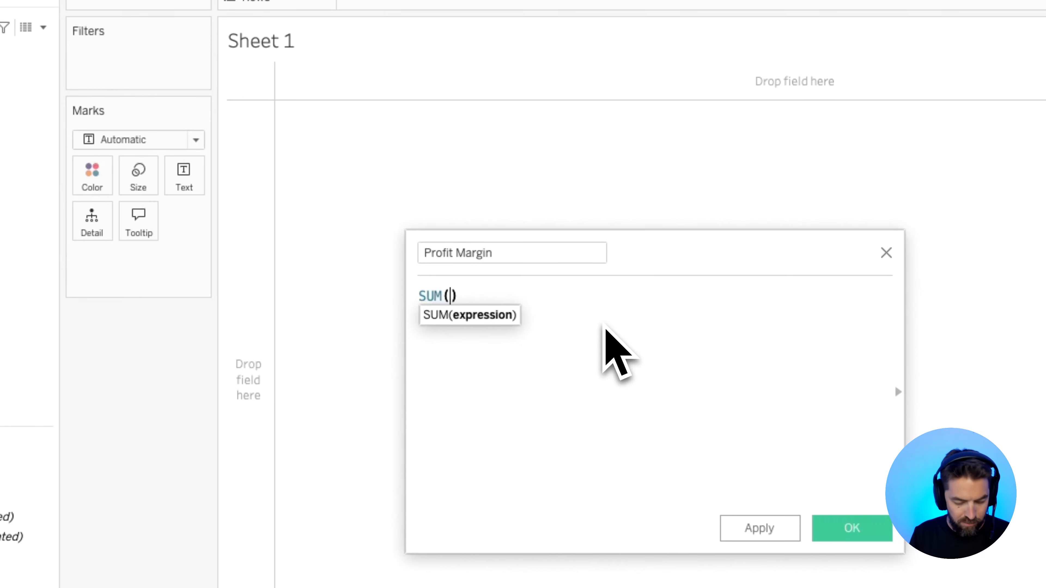
{"action": "type", "text": "prof"}
{"action": "key", "text": "Return"}
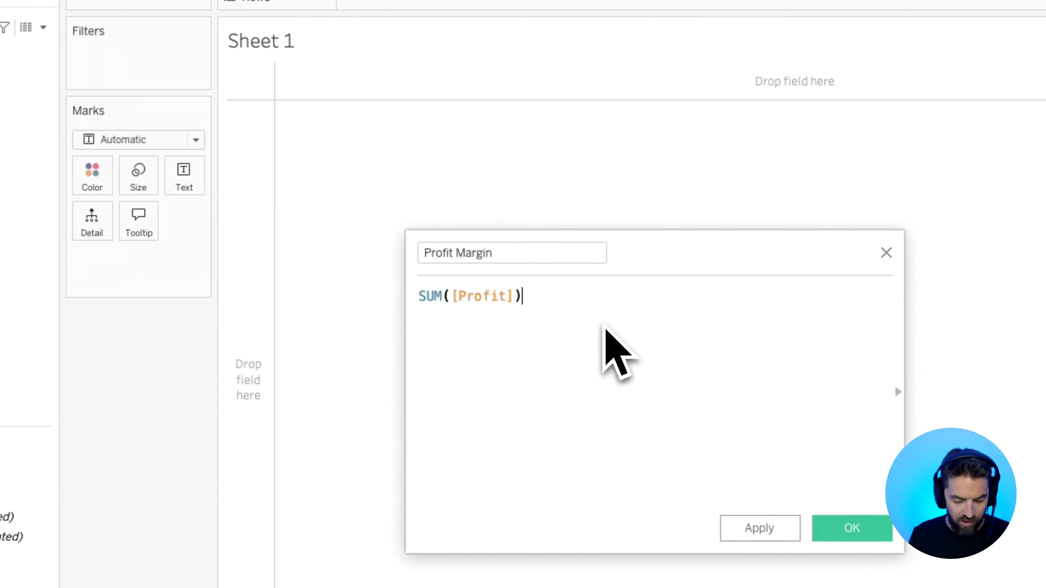
{"action": "type", "text": "/ sum"}
{"action": "key", "text": "Return"}
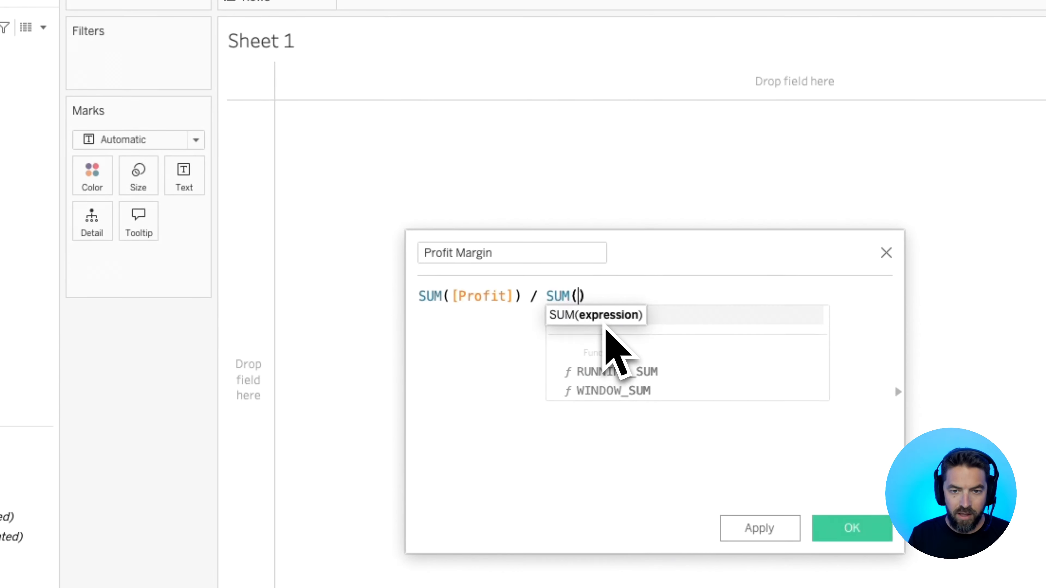
{"action": "type", "text": "sale"}
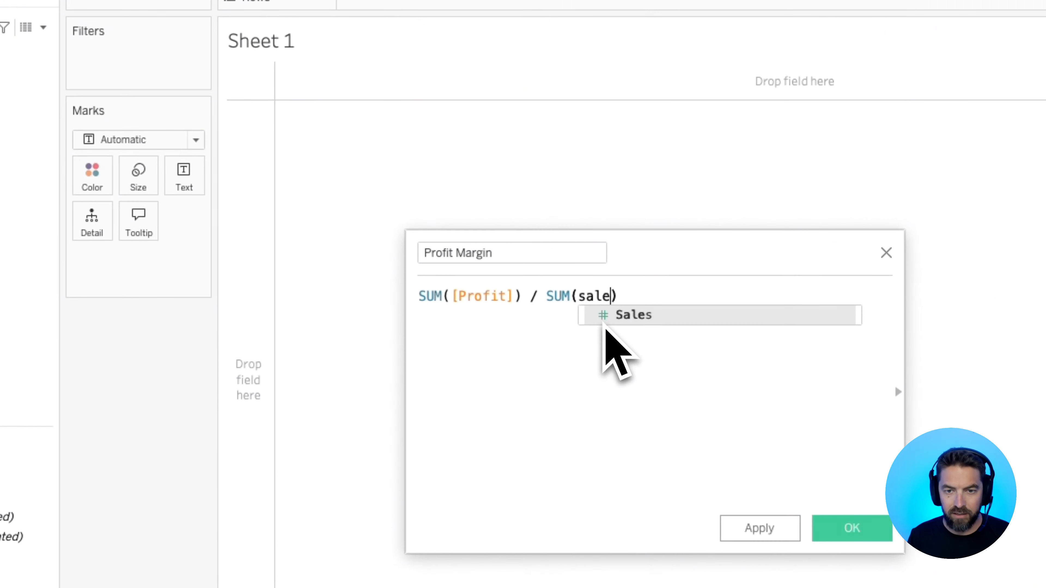
{"action": "key", "text": "Return"}
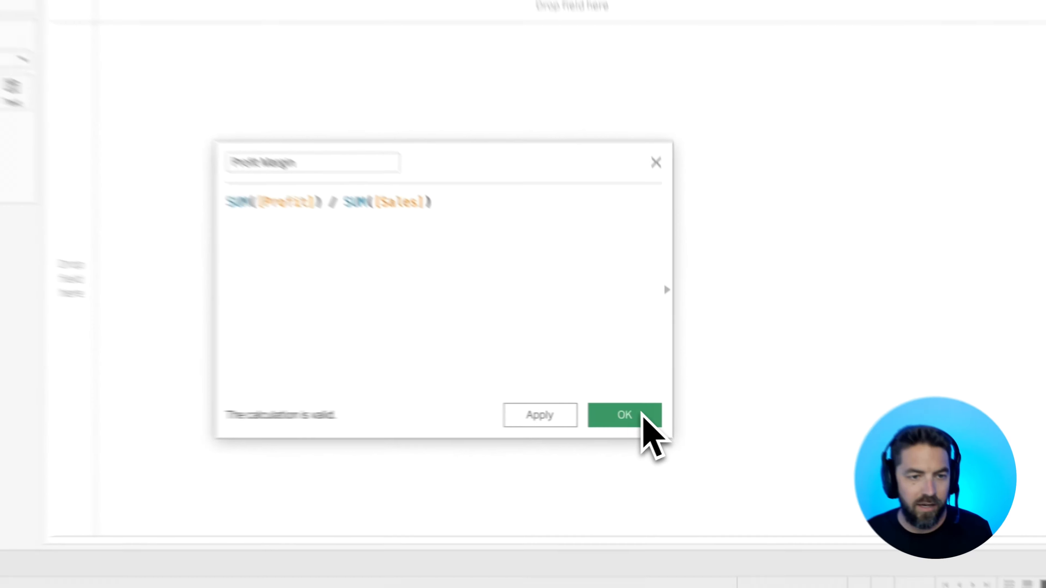
{"action": "left_click", "coordinate": [643, 415]}
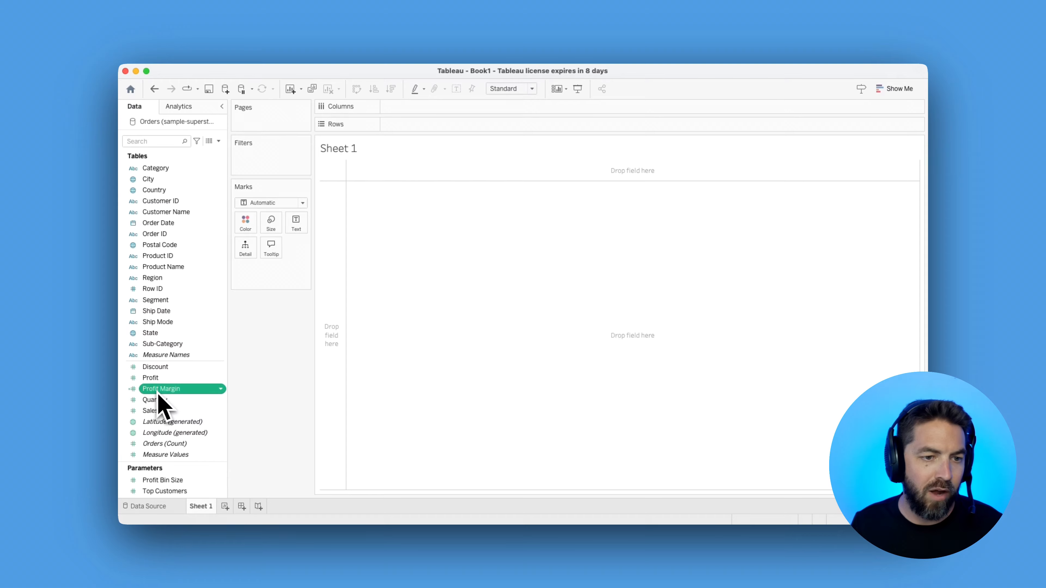
Build a bar chart with Profit Margin as rows and Region as columns, sorted in descending order by Profit Margin
{"action": "left_click_drag", "start_coordinate": [159, 396], "coordinate": [417, 118]}
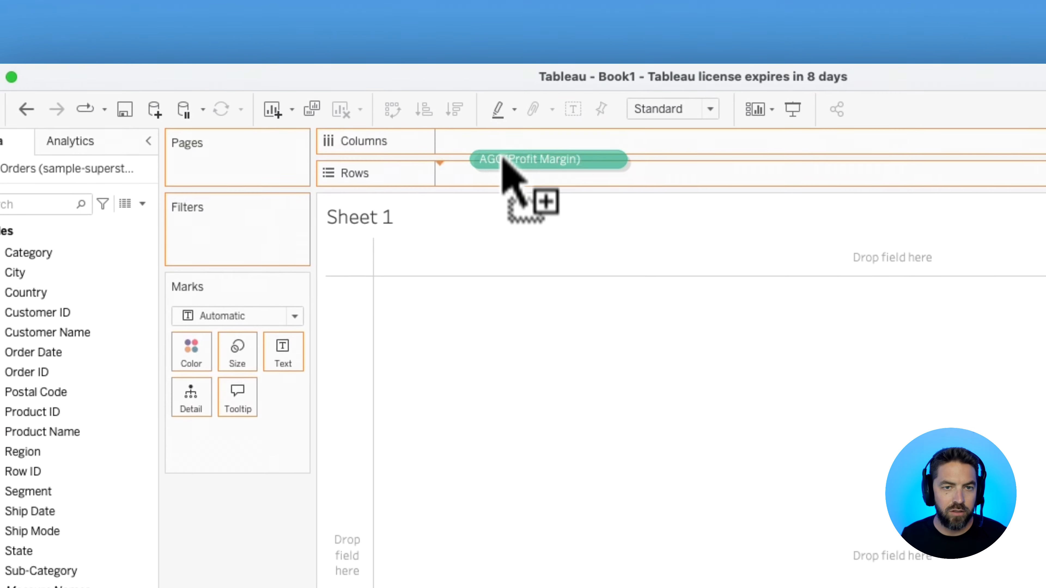
{"action": "left_click_drag", "start_coordinate": [503, 161], "coordinate": [506, 167]}
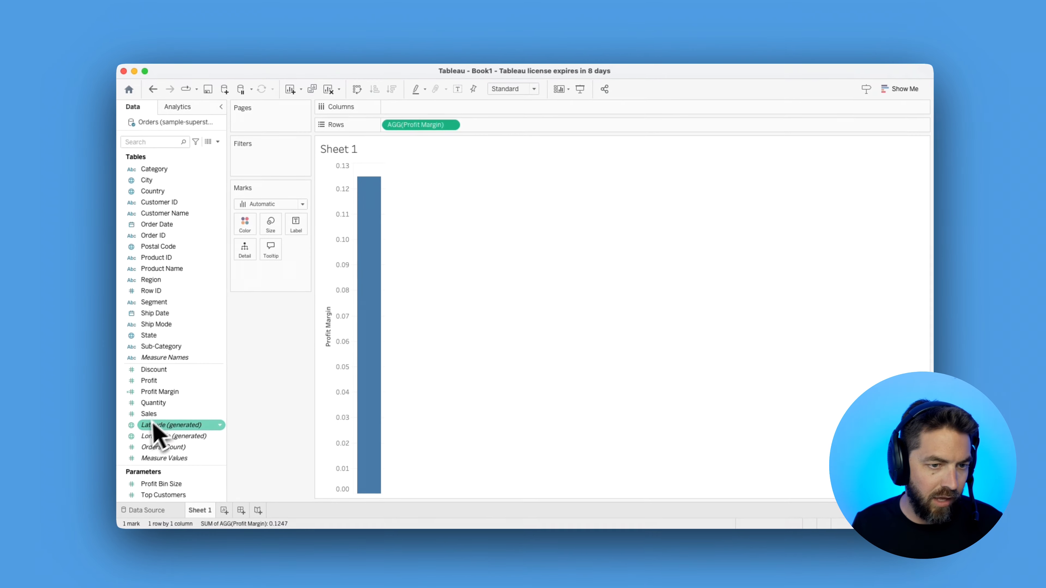
{"action": "left_click_drag", "start_coordinate": [159, 282], "coordinate": [429, 109]}
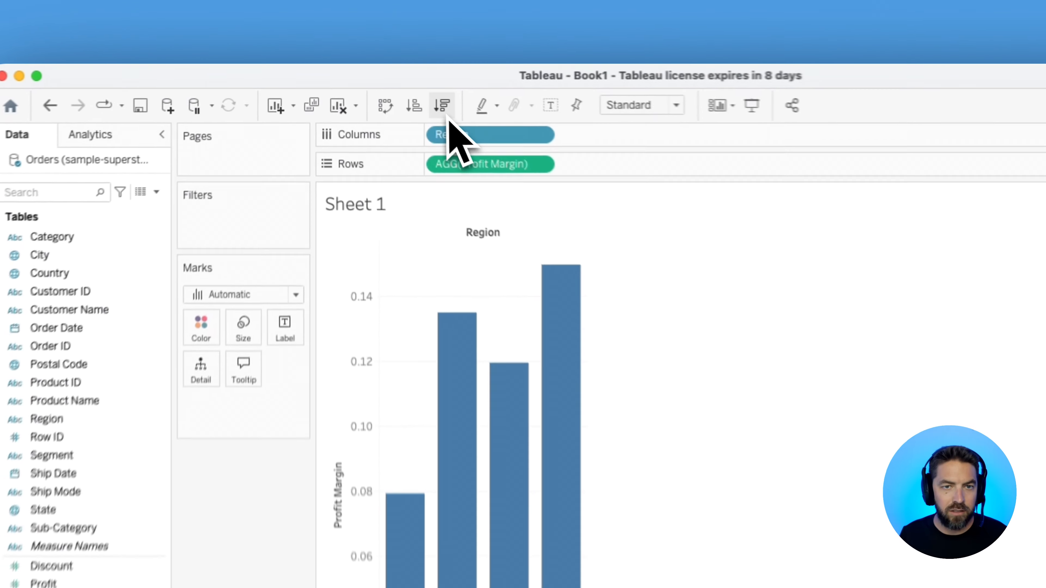
{"action": "left_click", "coordinate": [443, 106]}
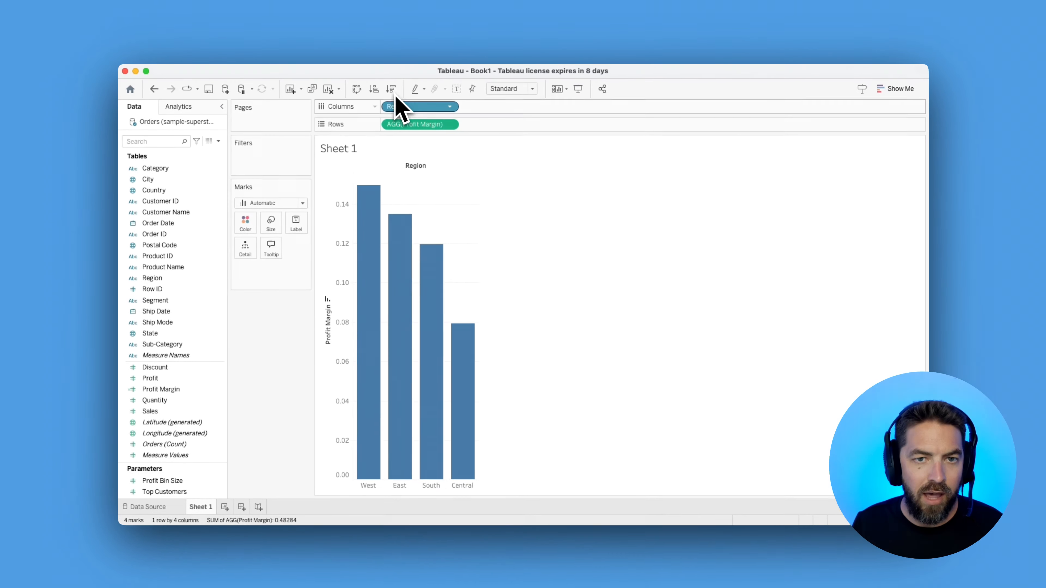
Color and label the bars by Profit Margin
{"action": "mouse_move", "coordinate": [416, 124]}
{"action": "left_mouse_down"}
{"action": "mouse_move", "coordinate": [421, 144]}
{"action": "mouse_move", "coordinate": [245, 224]}
{"action": "left_mouse_up"}
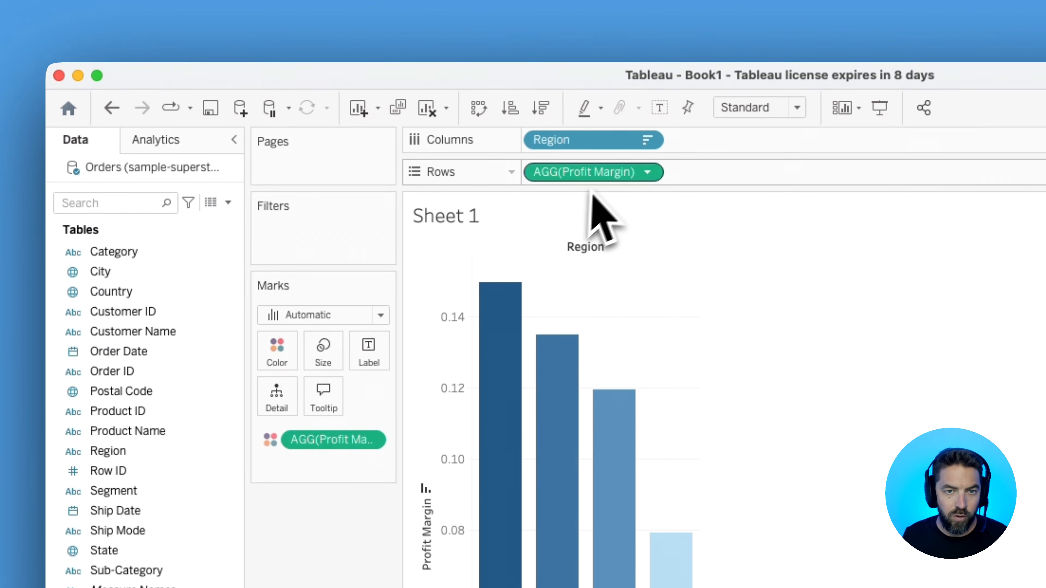
{"action": "left_click_drag", "start_coordinate": [593, 172], "coordinate": [372, 350]}
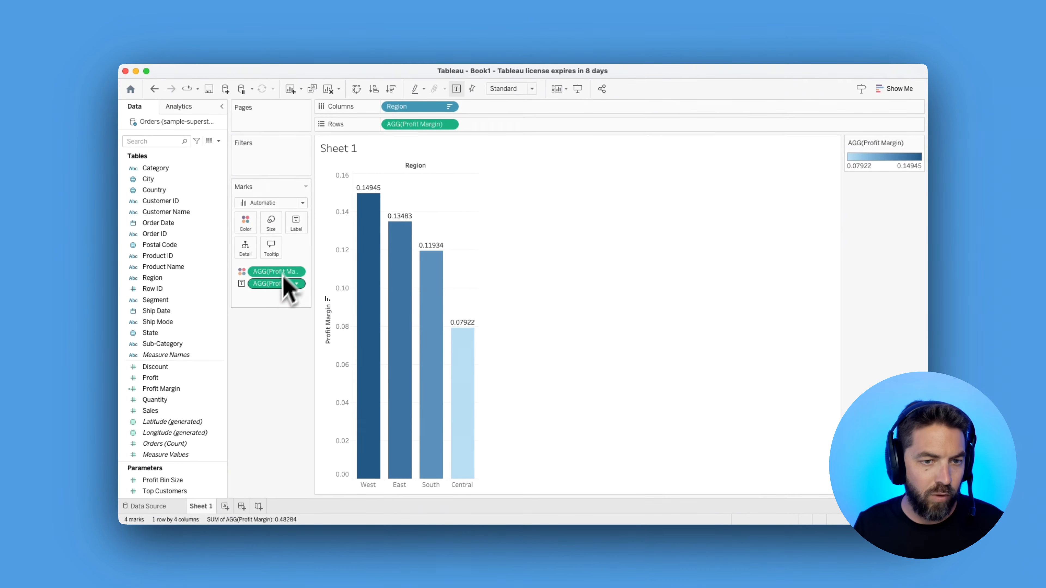
Format the Profit Margin bar labels as percentages with two decimal places
{"action": "right_click", "coordinate": [283, 277]}
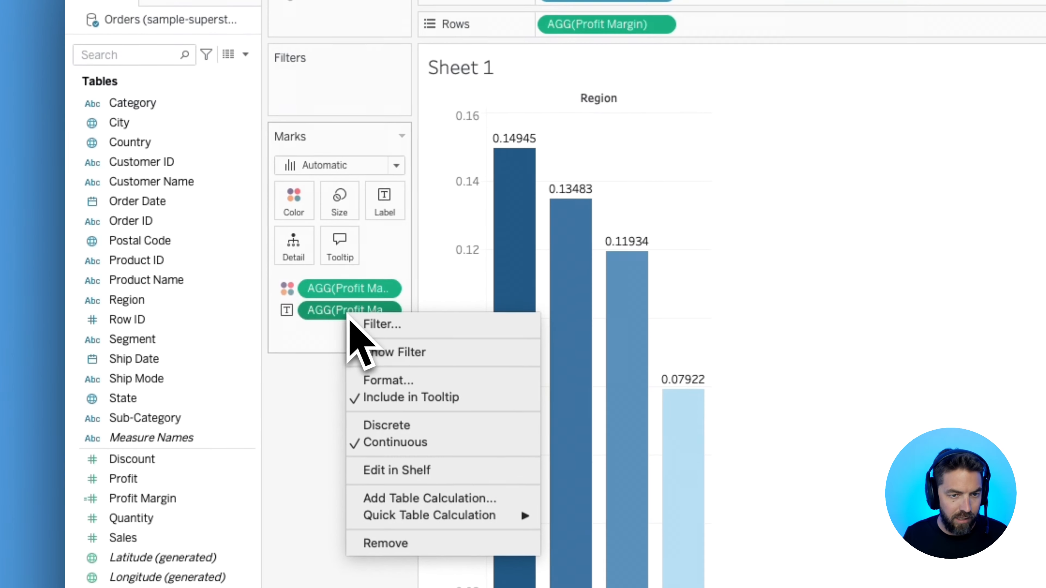
{"action": "left_click", "coordinate": [311, 327]}
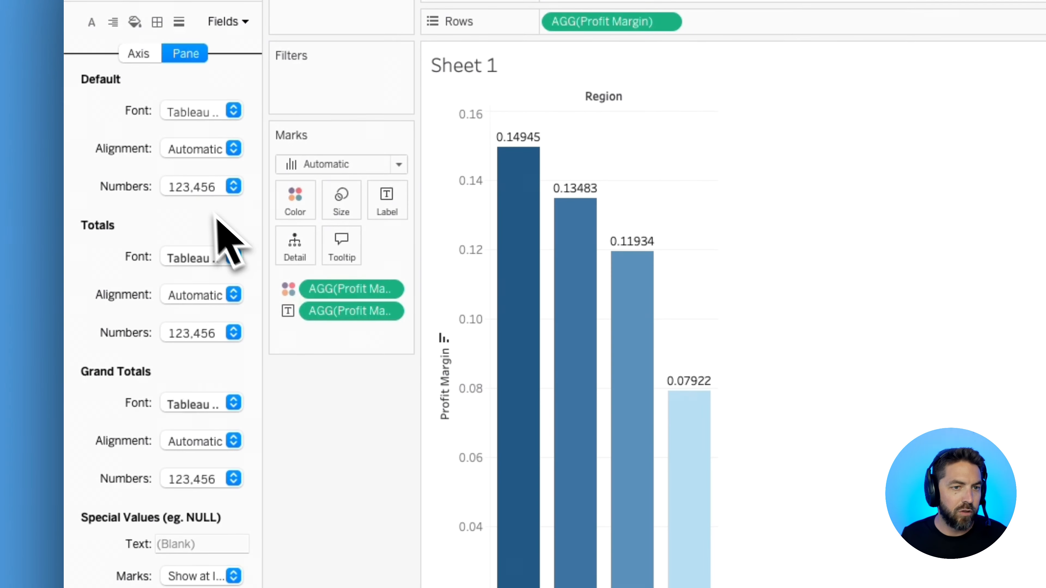
{"action": "left_click", "coordinate": [201, 190]}
{"action": "left_click", "coordinate": [205, 300]}
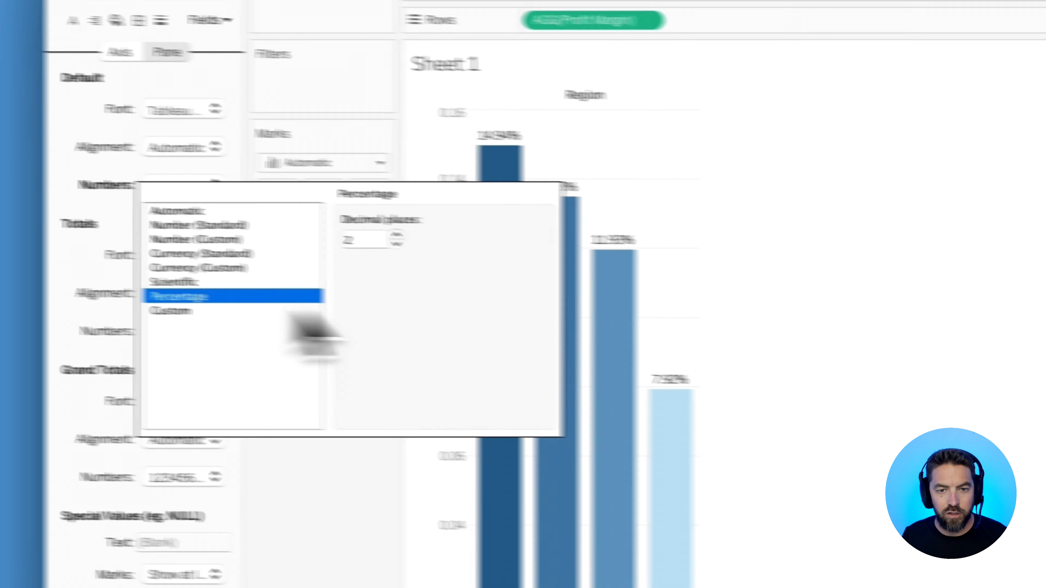
{"action": "left_click", "coordinate": [927, 323]}
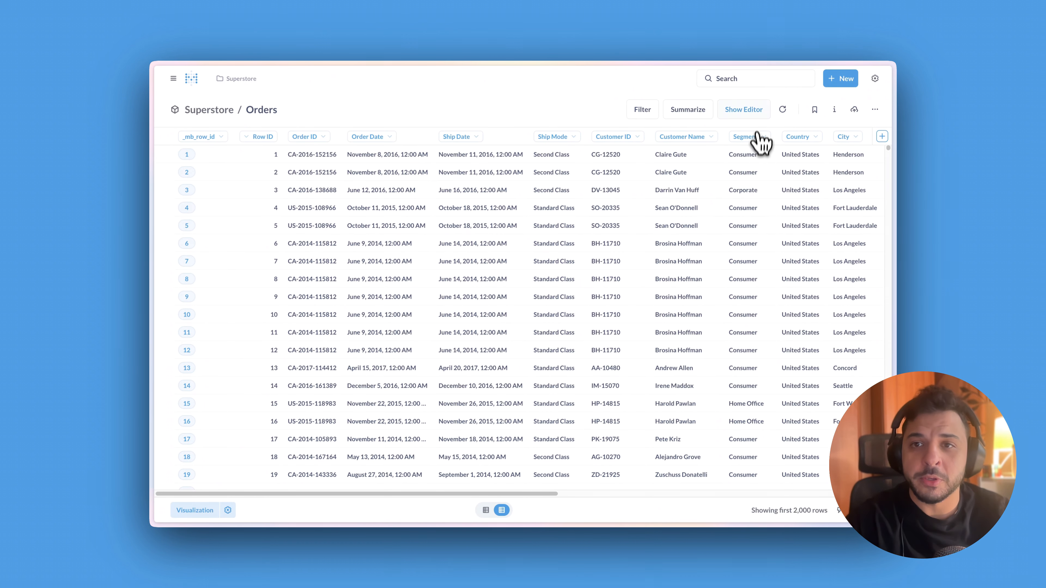
In Metabase, summarize the Orders model by a custom expression named Profit Margin, defined as Sum([Profit]) / Sum([Sales])
{"action": "left_click", "coordinate": [747, 114]}
{"action": "left_click", "coordinate": [251, 222]}
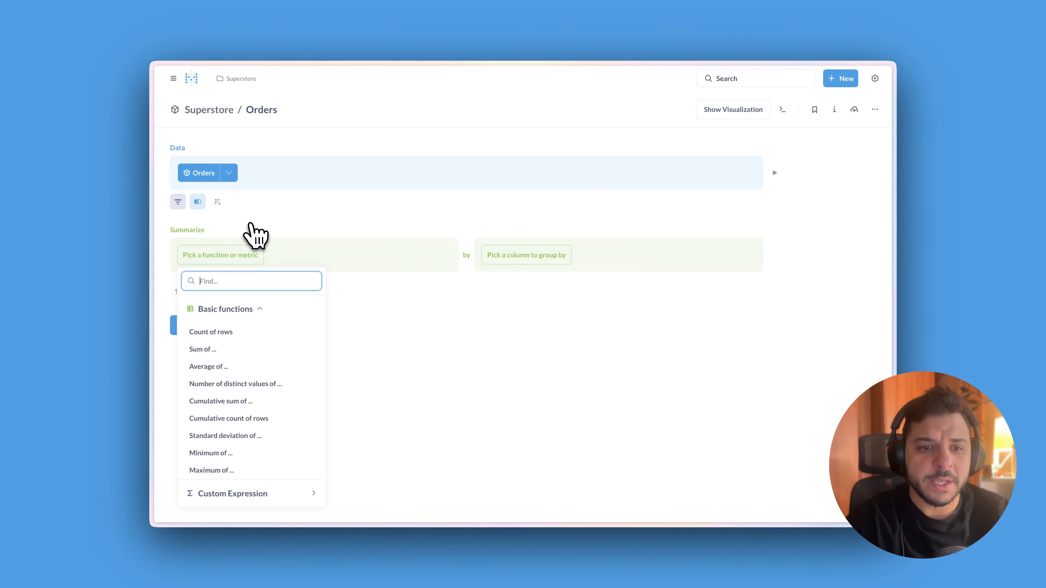
{"action": "left_click", "coordinate": [247, 494]}
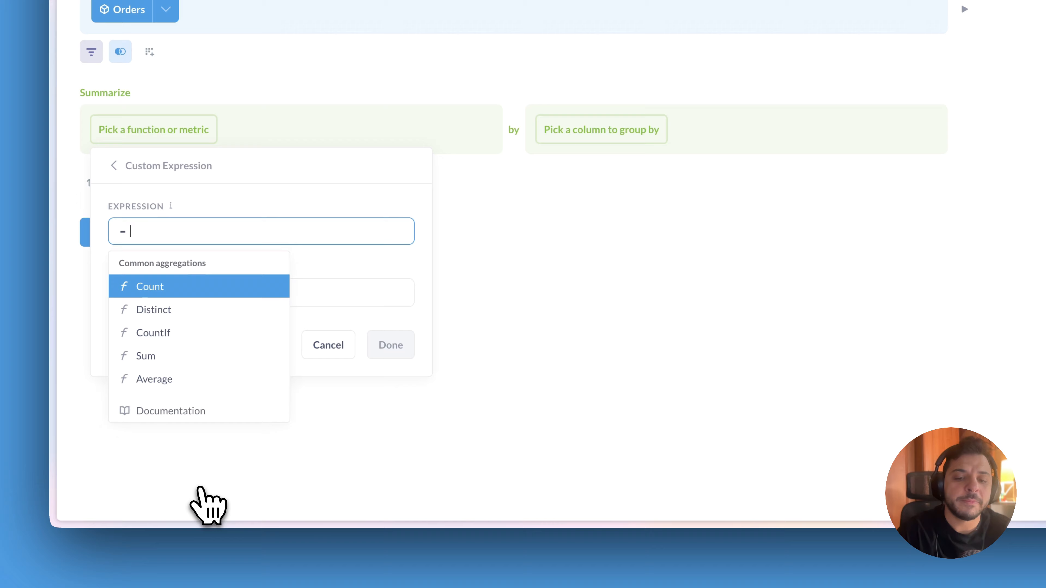
{"action": "type", "text": "Sum([Profit]) / Sum([Sales])"}
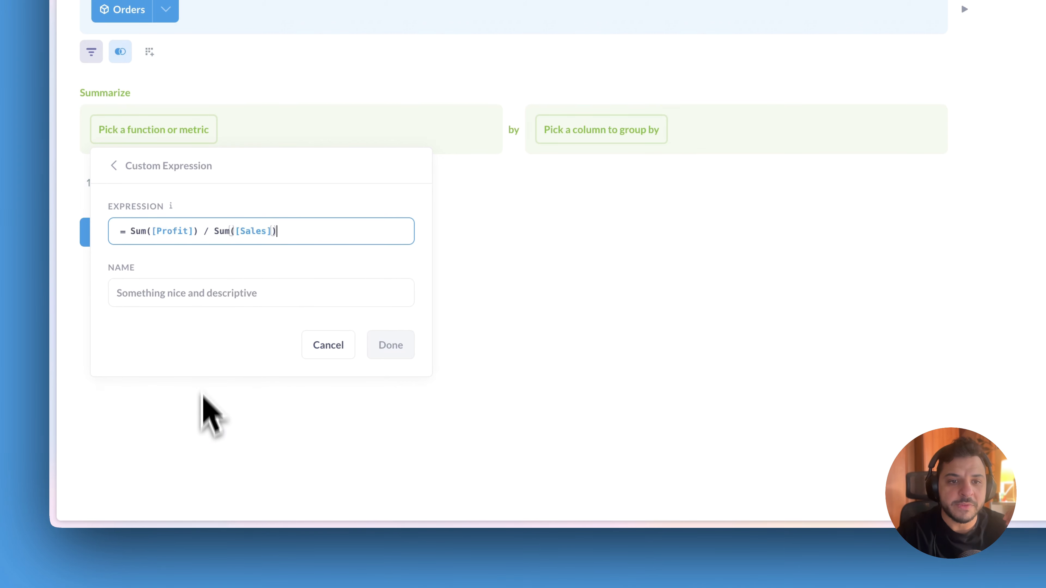
{"action": "left_click", "coordinate": [186, 296]}
{"action": "left_click", "coordinate": [202, 328]}
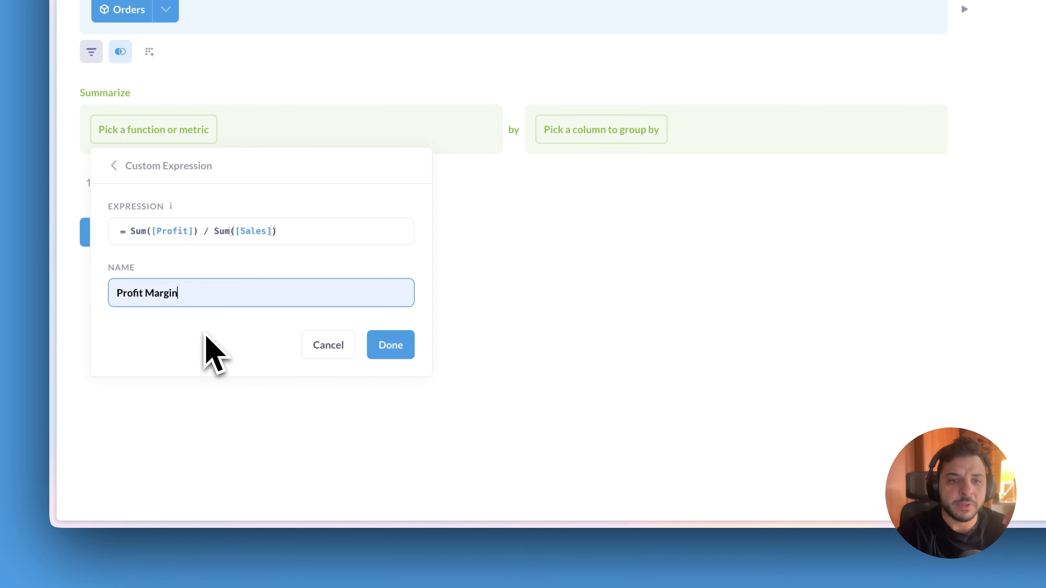
{"action": "left_click", "coordinate": [391, 345]}
Group the Profit Margin summary by Region and visualize the result
{"action": "left_click", "coordinate": [590, 133]}
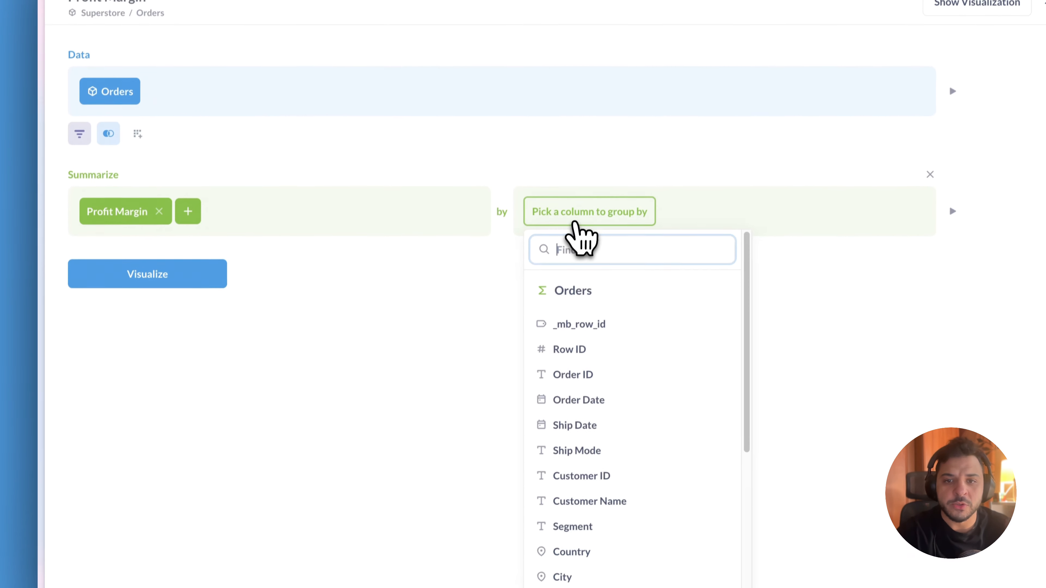
{"action": "type", "text": "re"}
{"action": "left_click", "coordinate": [577, 317]}
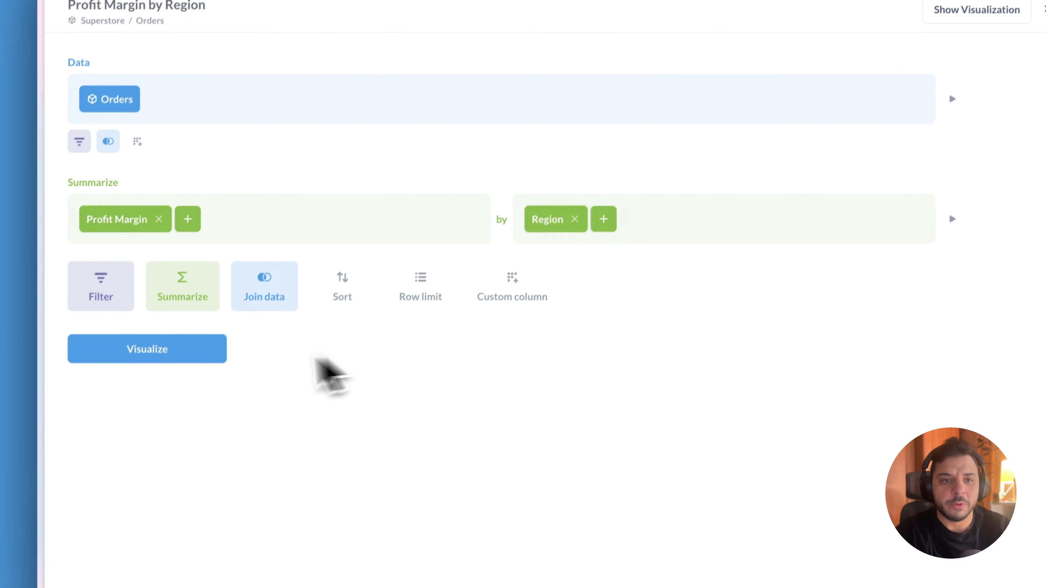
{"action": "left_click", "coordinate": [197, 327]}
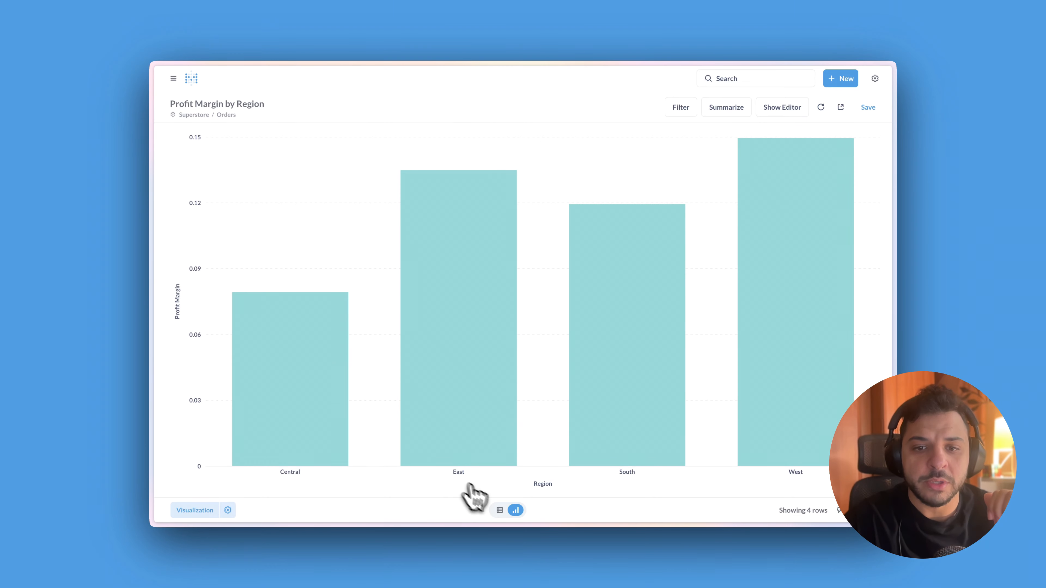
Sort the results by Profit Margin in descending order in the table view and return to the bar chart
{"action": "left_click", "coordinate": [500, 510]}
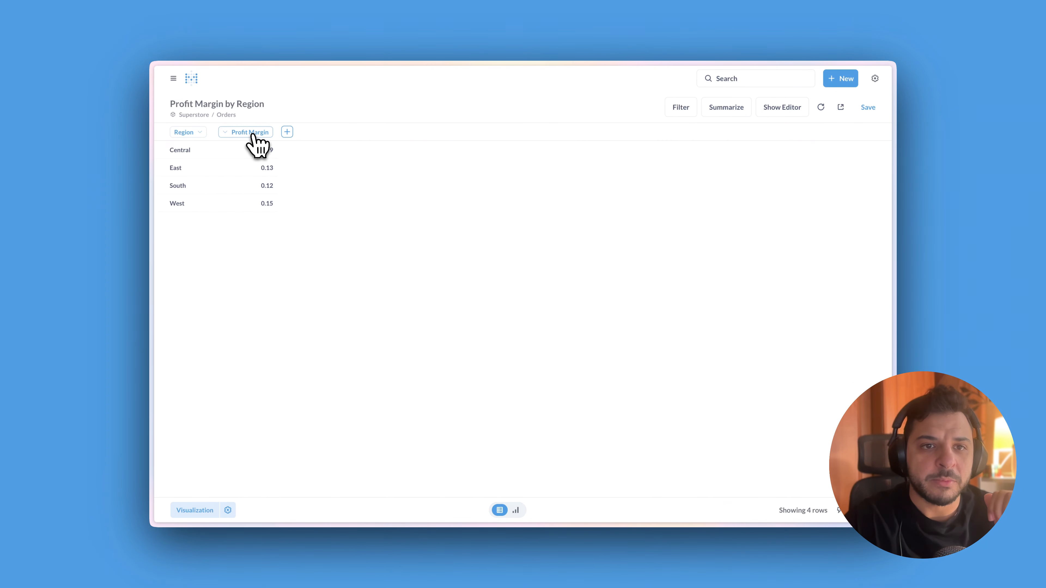
{"action": "left_click", "coordinate": [267, 157]}
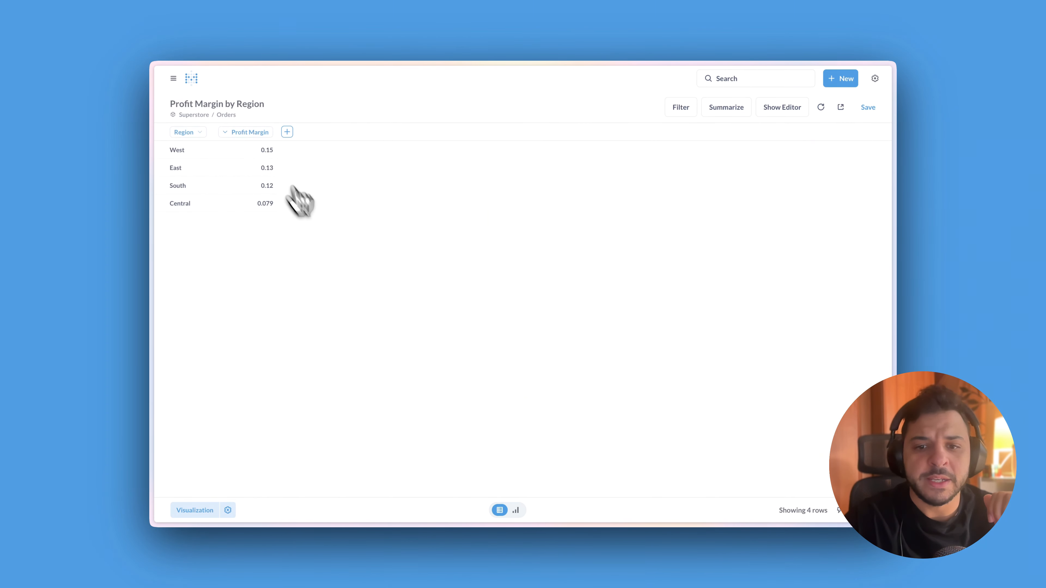
{"action": "left_click", "coordinate": [515, 510]}
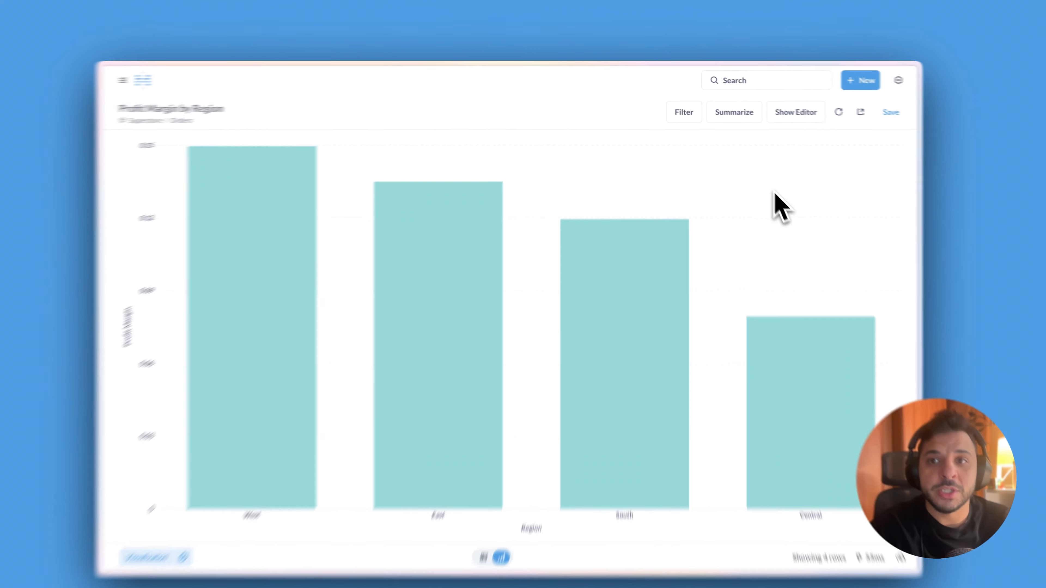
{"action": "left_click", "coordinate": [782, 107]}
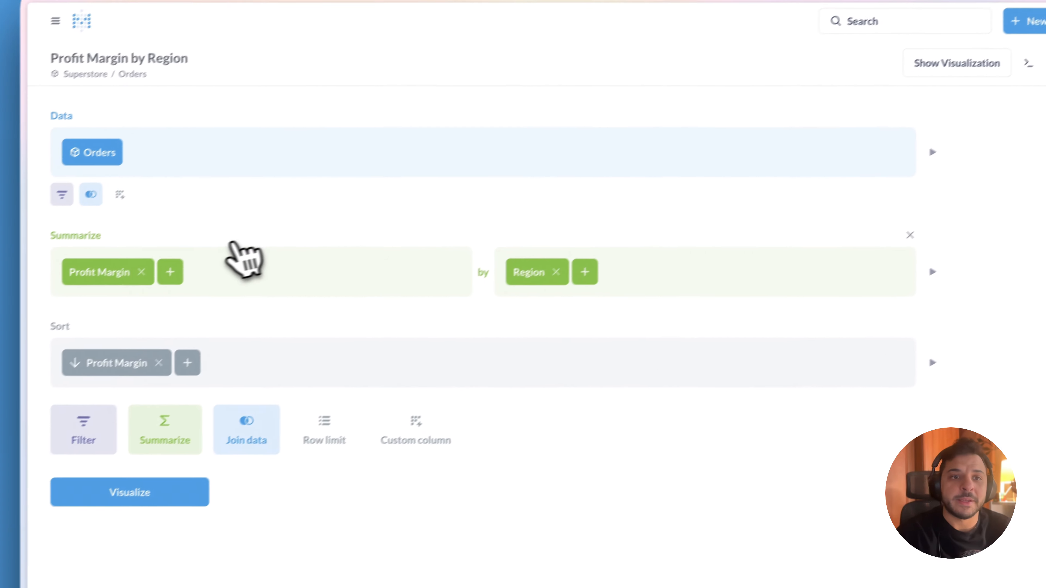
{"action": "left_click", "coordinate": [430, 422]}
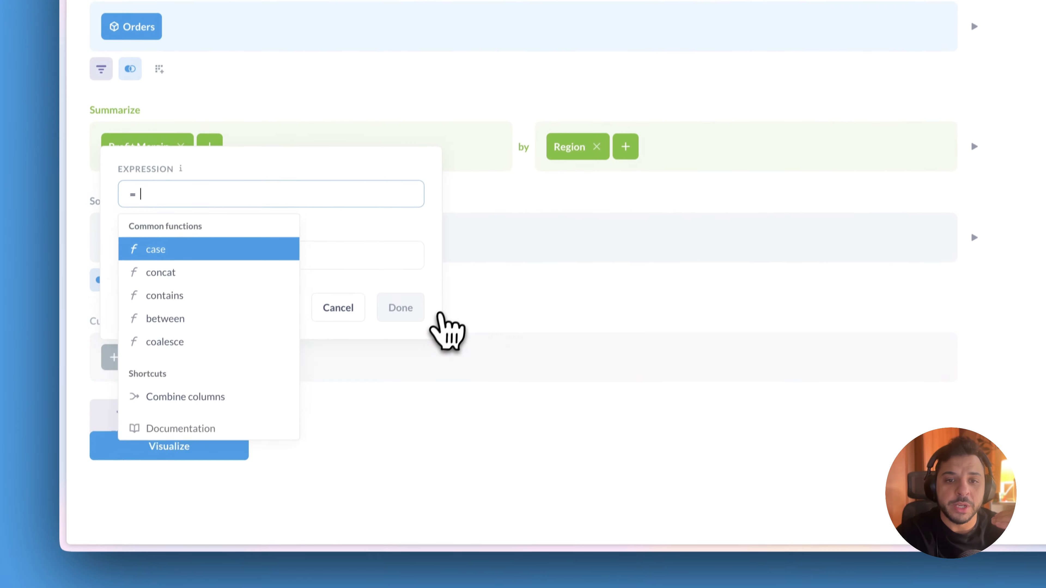
{"action": "left_click", "coordinate": [456, 291]}
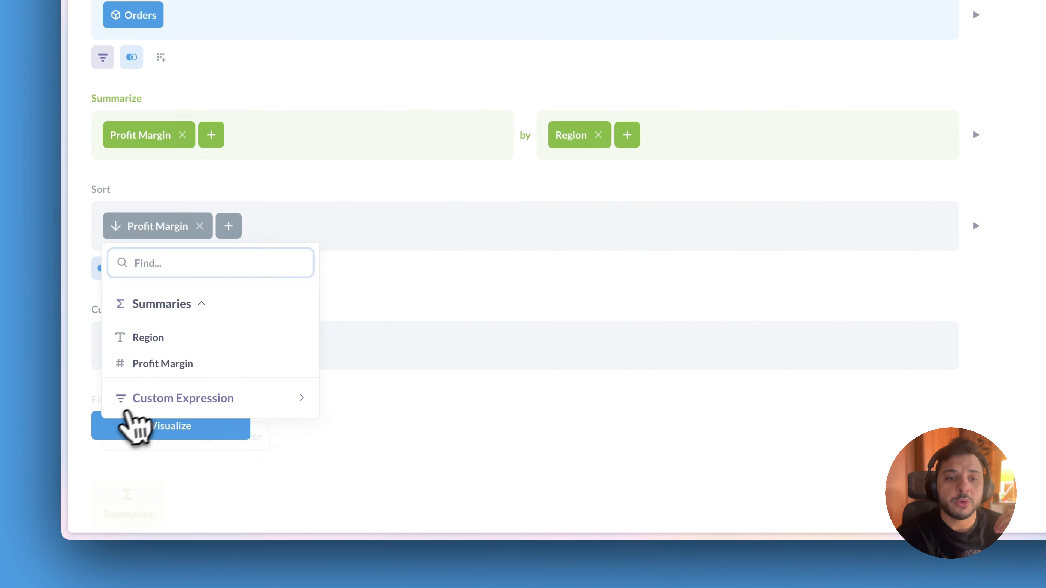
{"action": "left_click", "coordinate": [124, 403]}
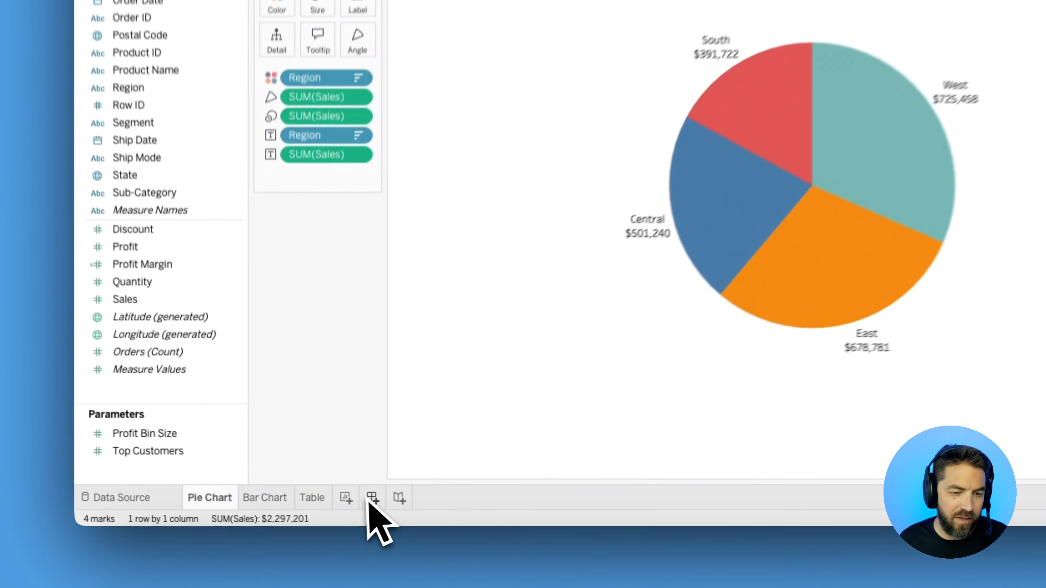
In Tableau, create a dashboard with the Pie Chart and Bar Chart sheets side by side and the Table sheet across the full width below
{"action": "left_click", "coordinate": [313, 509]}
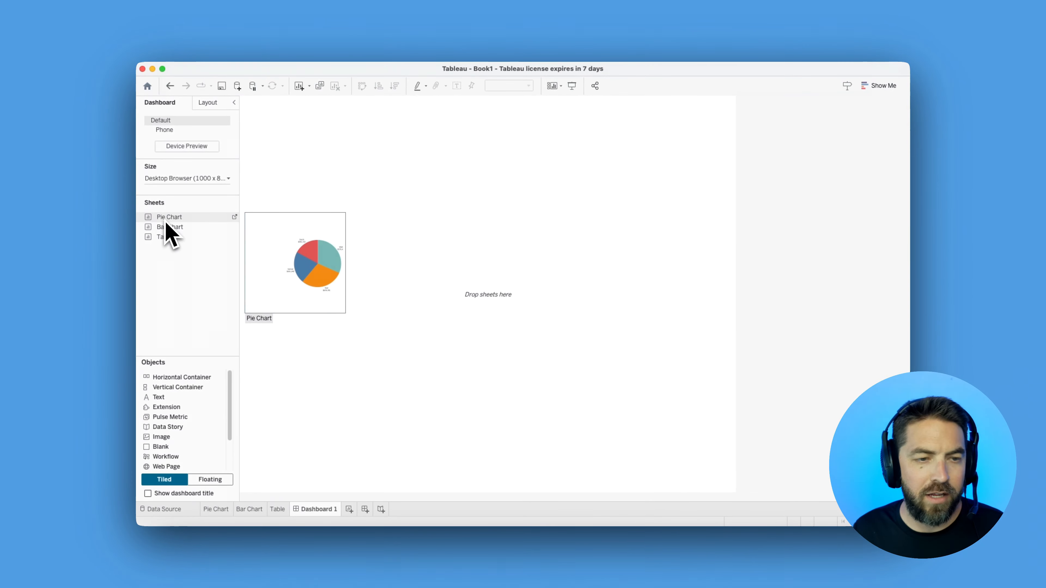
{"action": "left_click_drag", "start_coordinate": [166, 223], "coordinate": [289, 209]}
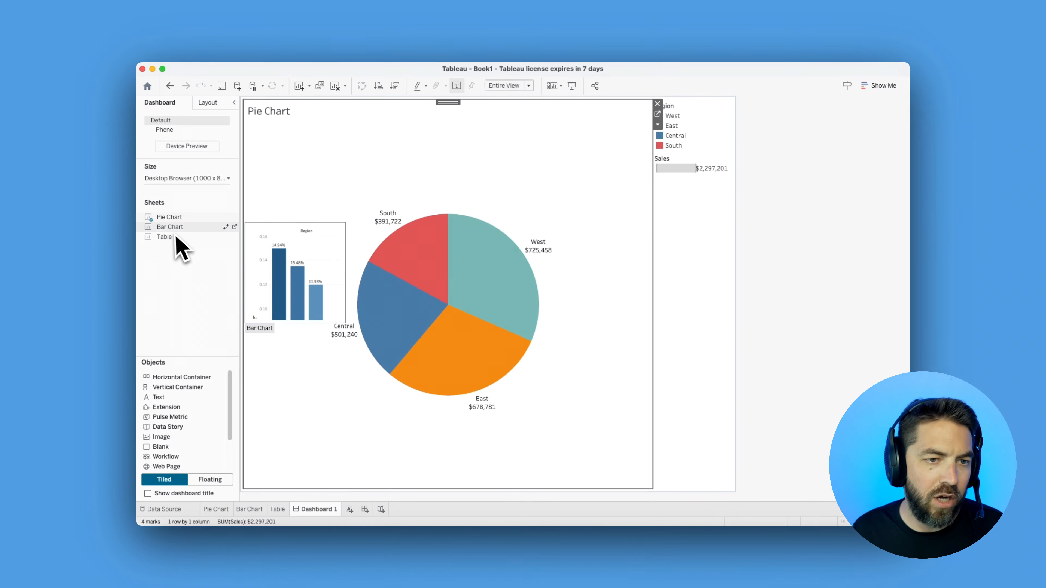
{"action": "left_click_drag", "start_coordinate": [176, 238], "coordinate": [575, 232]}
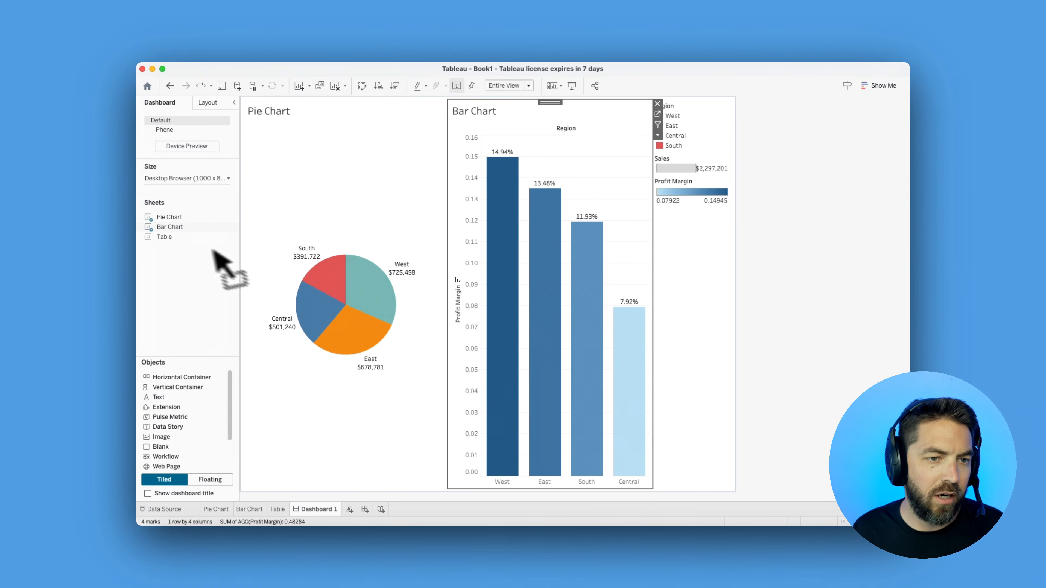
{"action": "left_click_drag", "start_coordinate": [202, 255], "coordinate": [449, 486]}
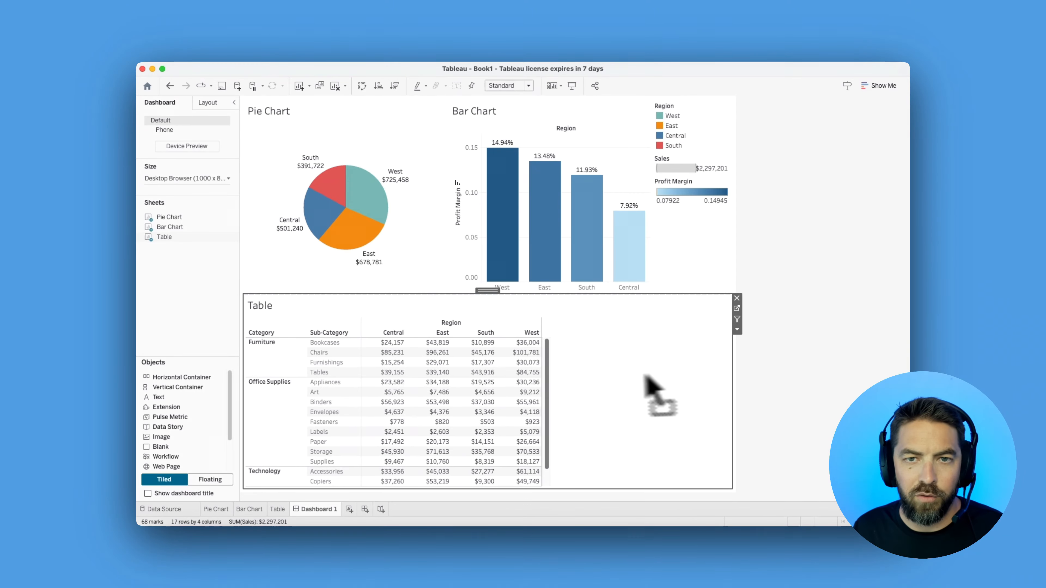
Fit the table to the width of its dashboard area and remove the container holding the legends
{"action": "left_click", "coordinate": [511, 86]}
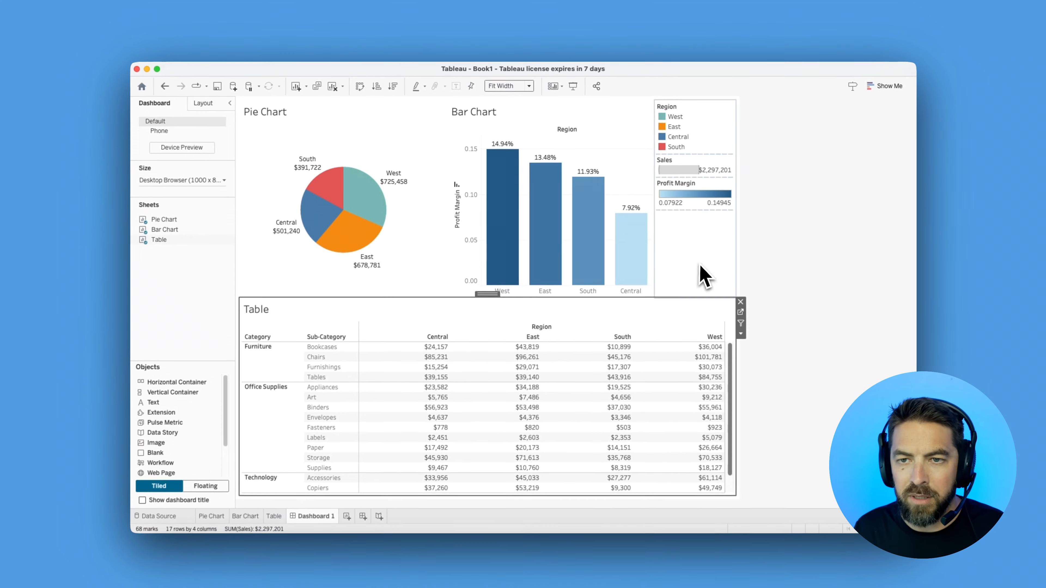
{"action": "left_click", "coordinate": [870, 430]}
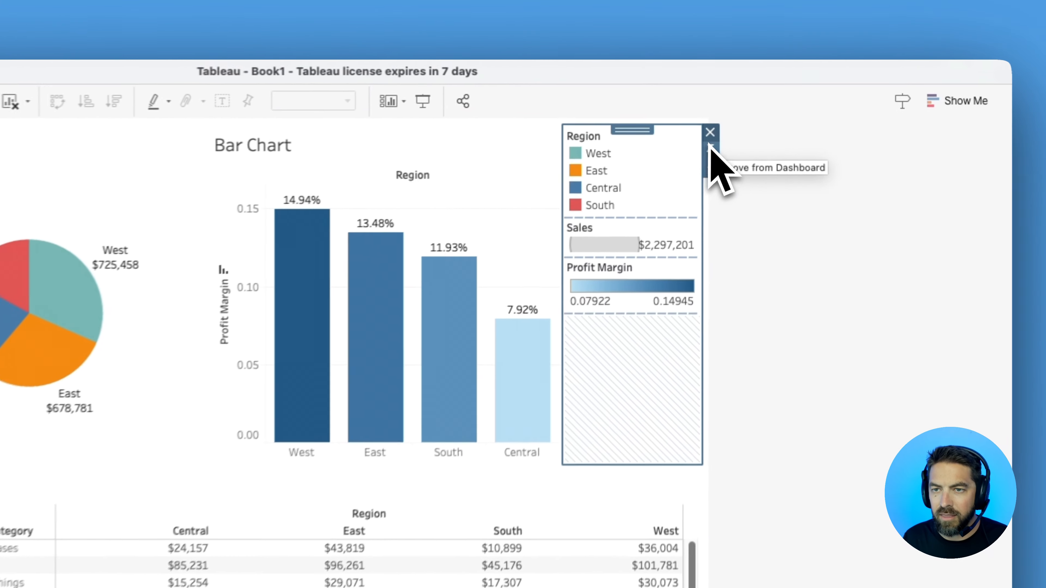
{"action": "left_click", "coordinate": [737, 103]}
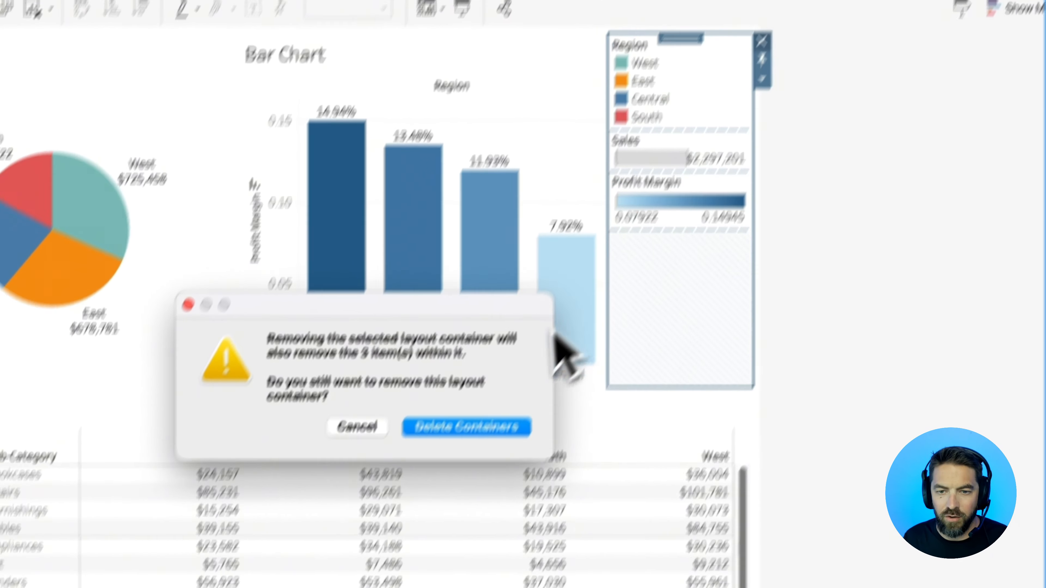
{"action": "key", "text": "Return"}
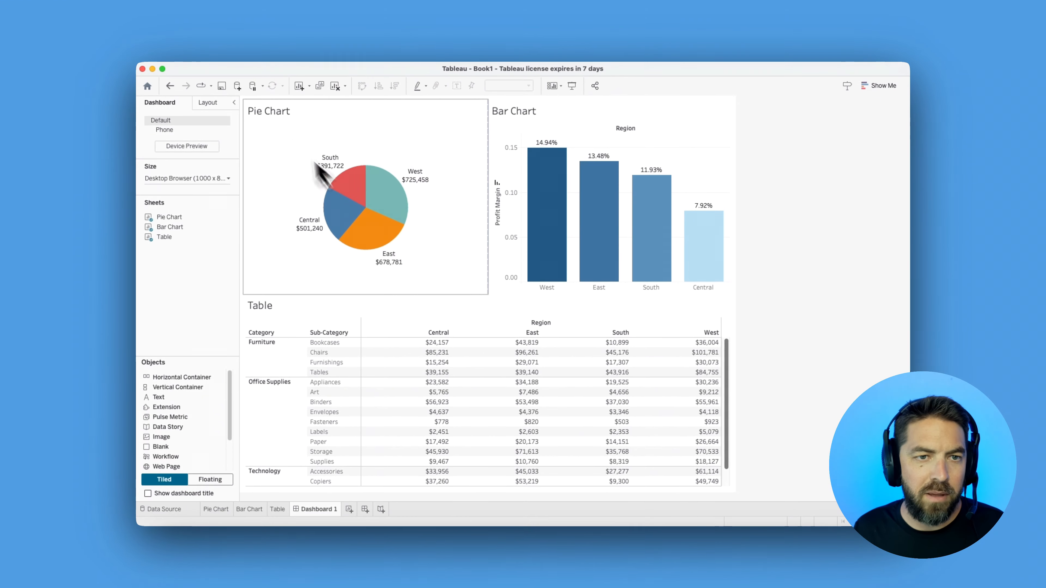
Hide the titles of the pie chart, bar chart and table on the dashboard
{"action": "right_click", "coordinate": [272, 112]}
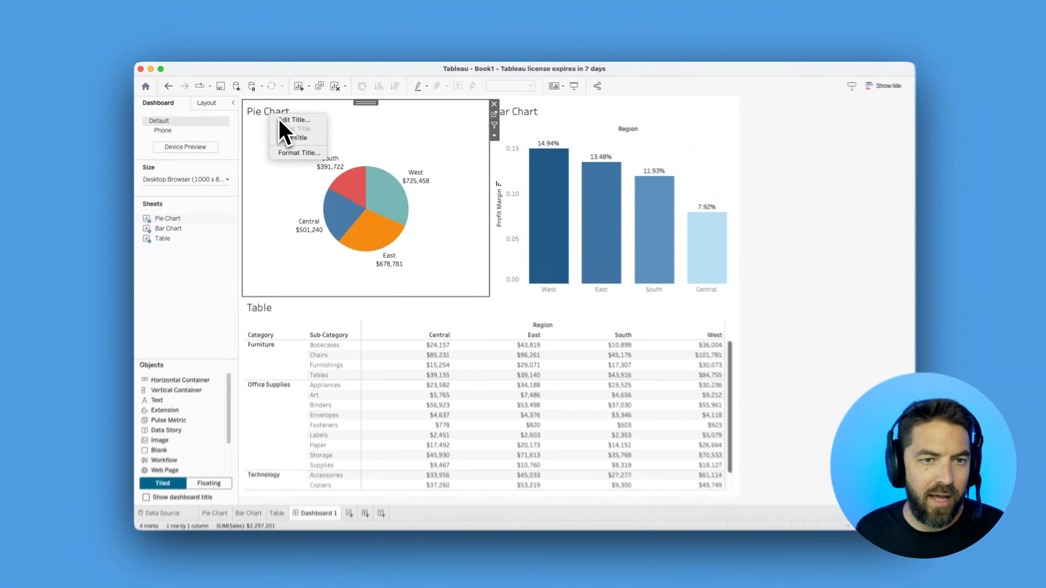
{"action": "left_click", "coordinate": [301, 137]}
{"action": "right_click", "coordinate": [519, 115]}
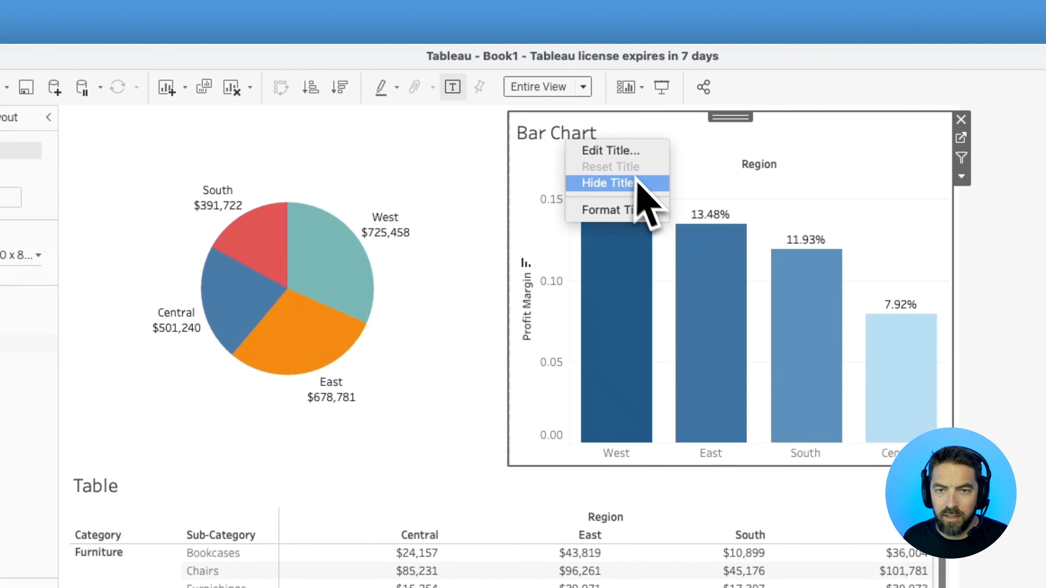
{"action": "left_click", "coordinate": [649, 187]}
{"action": "right_click", "coordinate": [115, 487]}
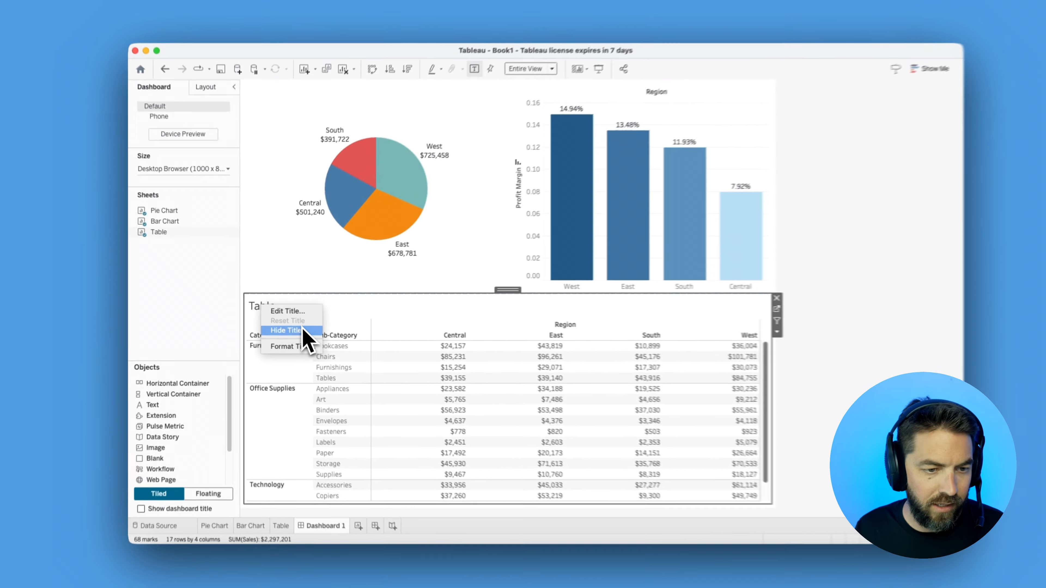
{"action": "left_click", "coordinate": [316, 348]}
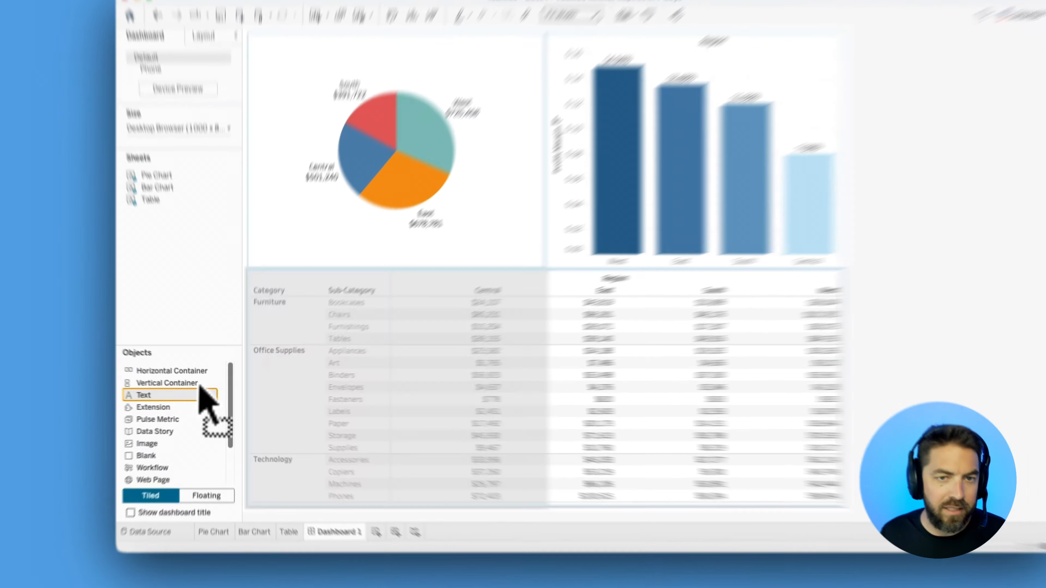
Add a text object reading "My Dashboard" above the charts, formatted in bold black at size 18
{"action": "left_click_drag", "start_coordinate": [158, 397], "coordinate": [500, 122]}
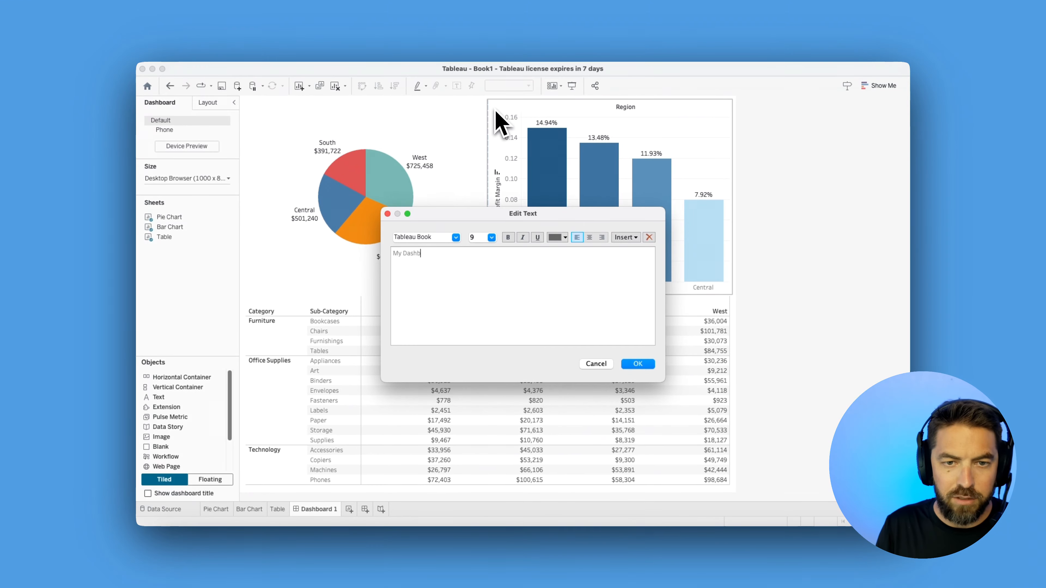
{"action": "type", "text": "My Dashboard"}
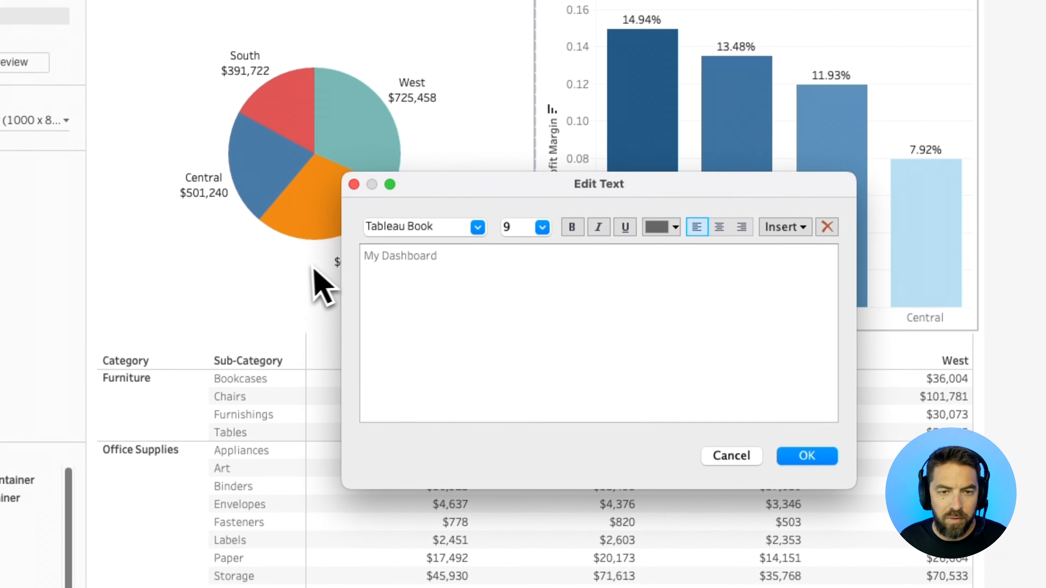
{"action": "left_click_drag", "start_coordinate": [473, 251], "coordinate": [346, 236]}
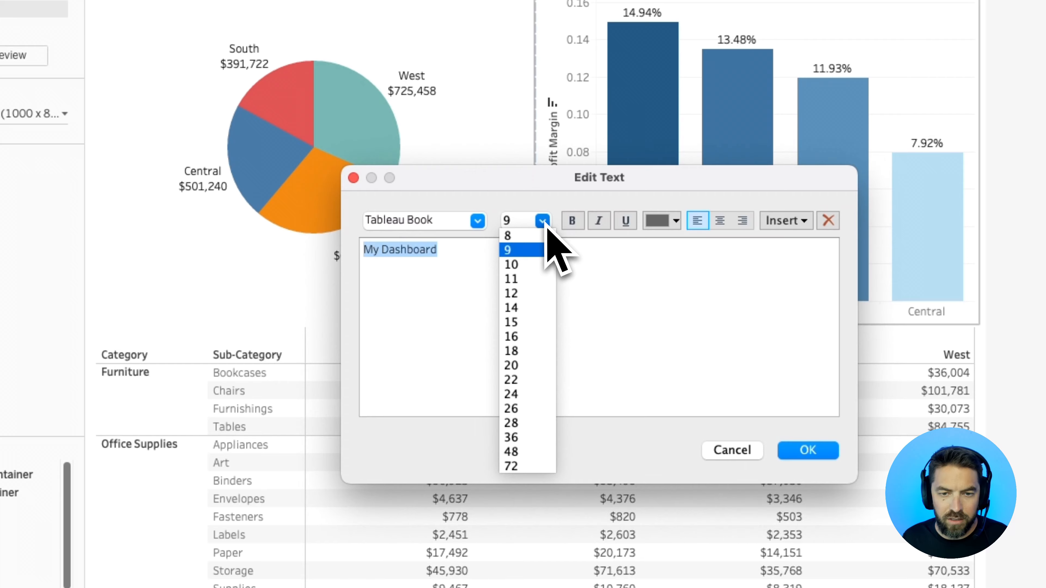
{"action": "left_click", "coordinate": [529, 350]}
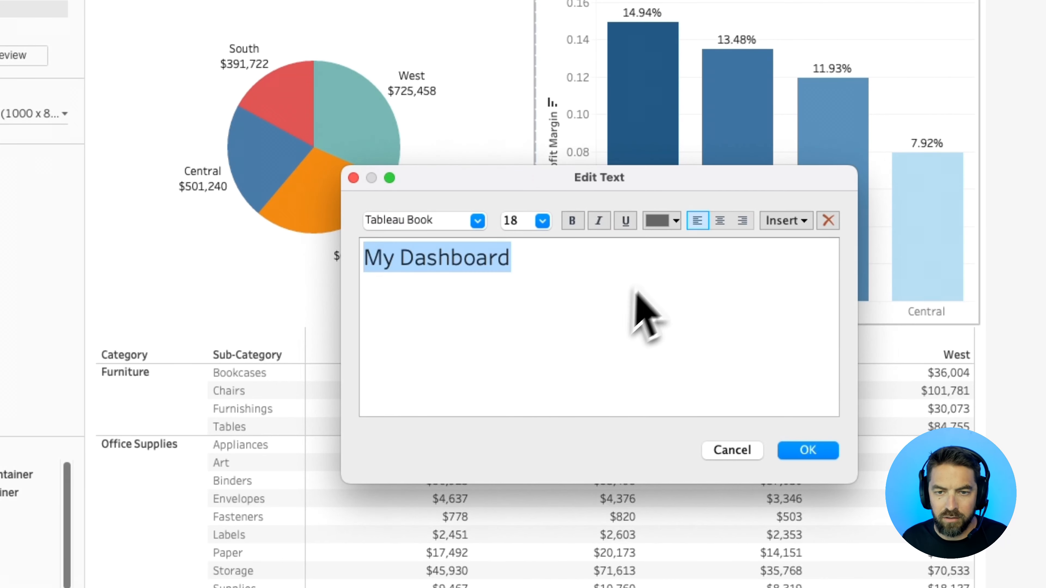
{"action": "left_click", "coordinate": [573, 221]}
{"action": "left_click", "coordinate": [660, 222]}
{"action": "left_click", "coordinate": [659, 224]}
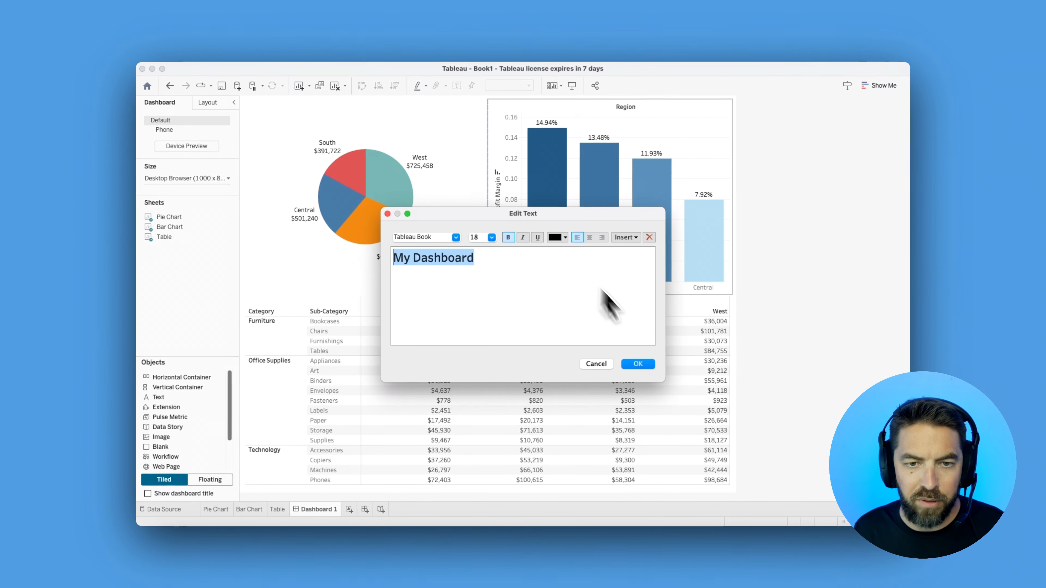
{"action": "left_click", "coordinate": [644, 365]}
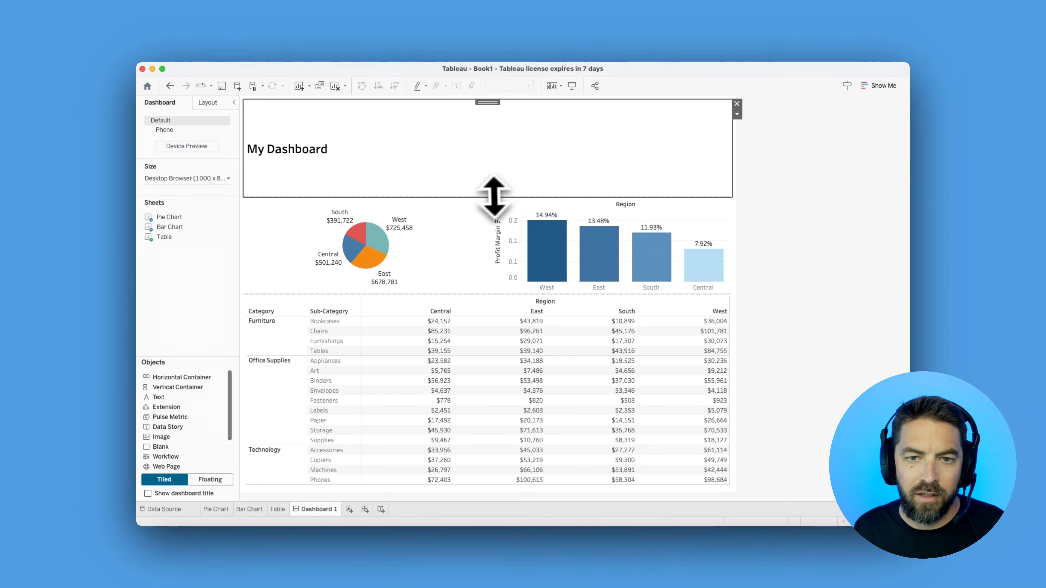
Reduce the height of the "My Dashboard" title area so the charts below get more room
{"action": "left_click_drag", "start_coordinate": [492, 153], "coordinate": [493, 151]}
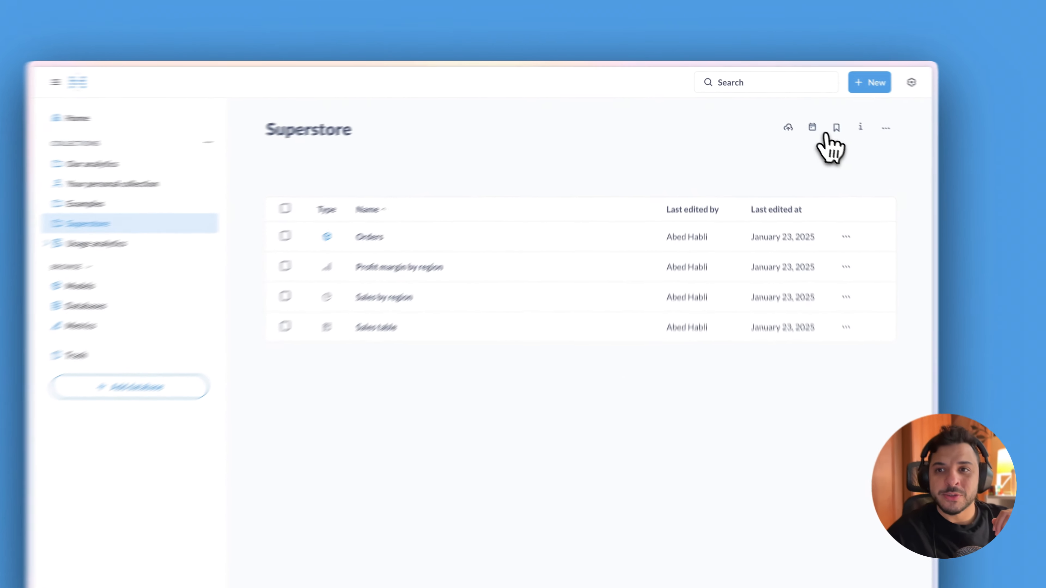
Switch to Metabase and create a new dashboard named "Superstore metrics" in the Superstore collection
{"action": "left_click", "coordinate": [840, 78]}
{"action": "left_click", "coordinate": [803, 145]}
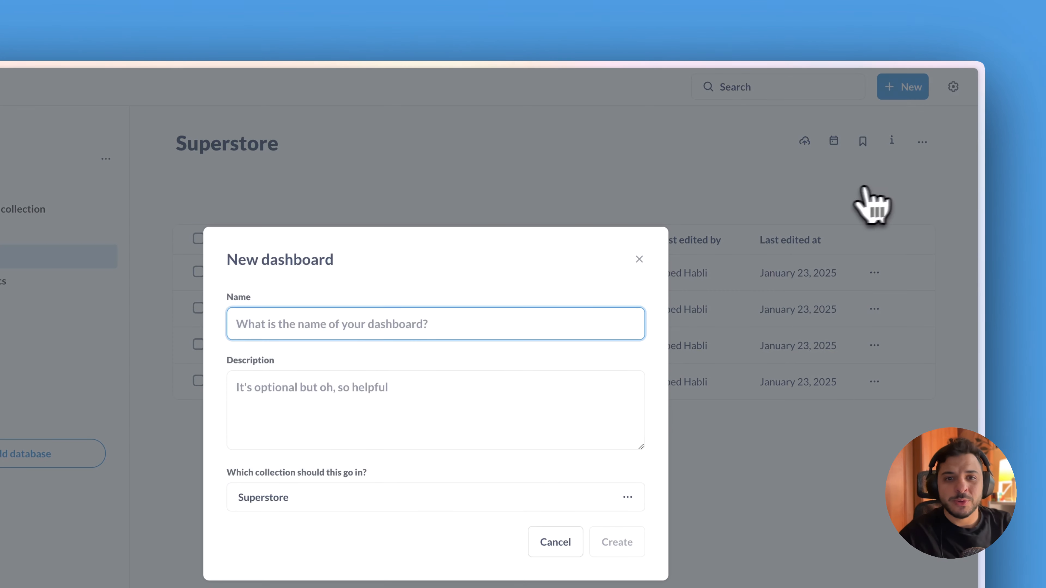
{"action": "type", "text": "store metrics"}
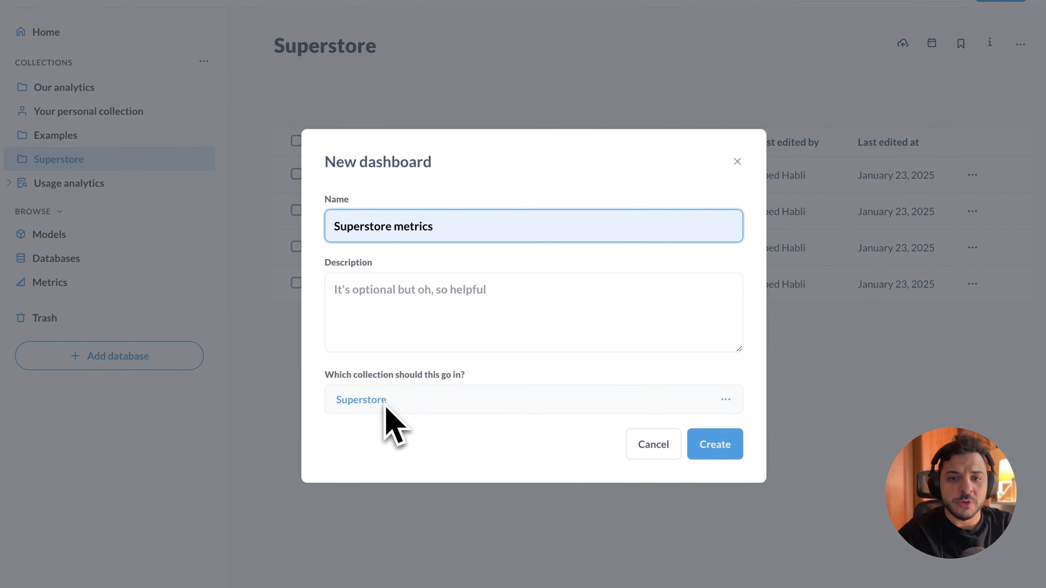
{"action": "left_click", "coordinate": [715, 445]}
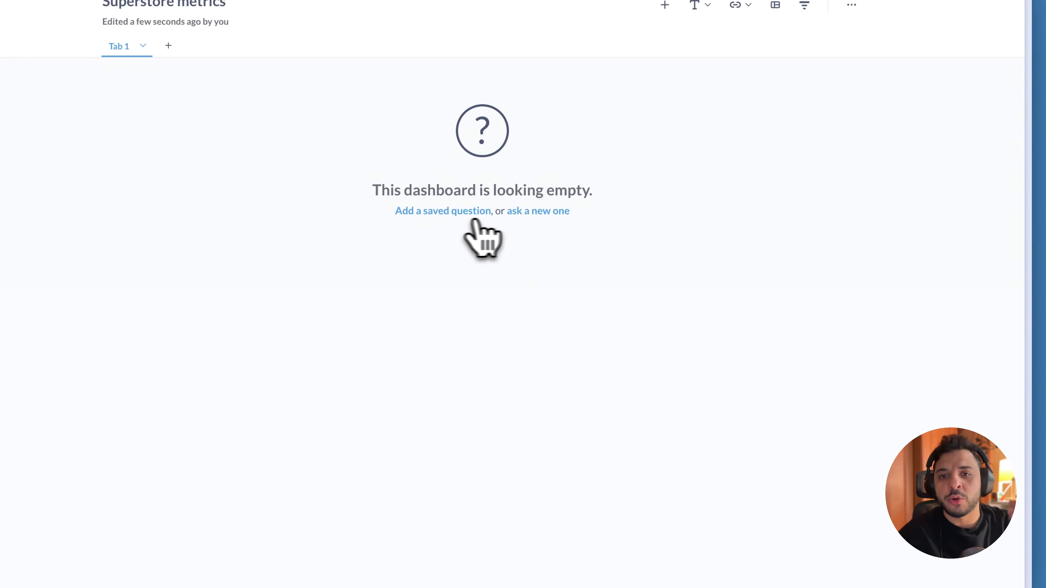
Add the saved questions Profit margin by region, Sales by region and Sales table to the empty dashboard
{"action": "left_click", "coordinate": [486, 214]}
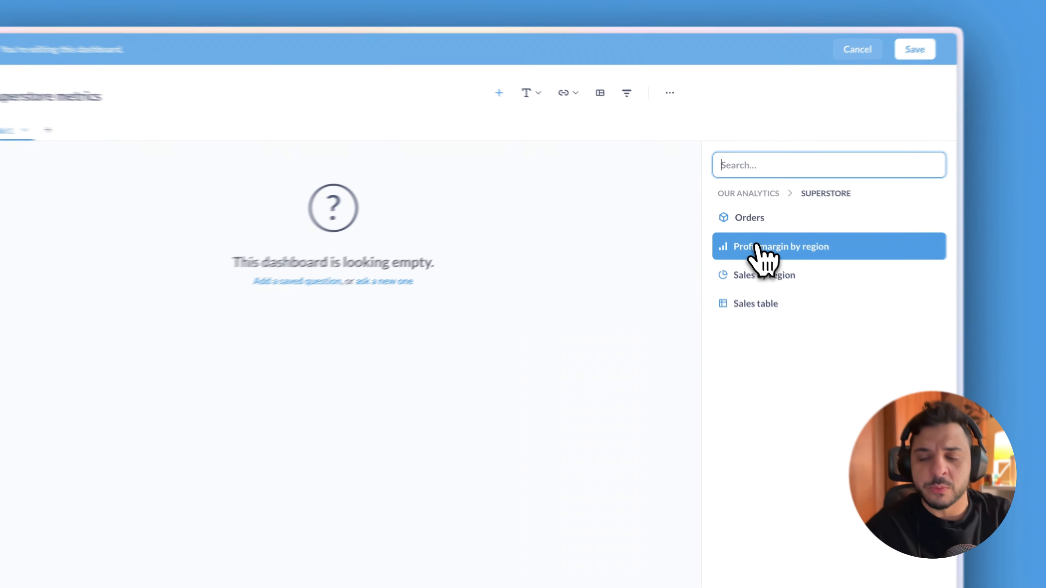
{"action": "left_click", "coordinate": [949, 174]}
{"action": "left_click", "coordinate": [748, 250]}
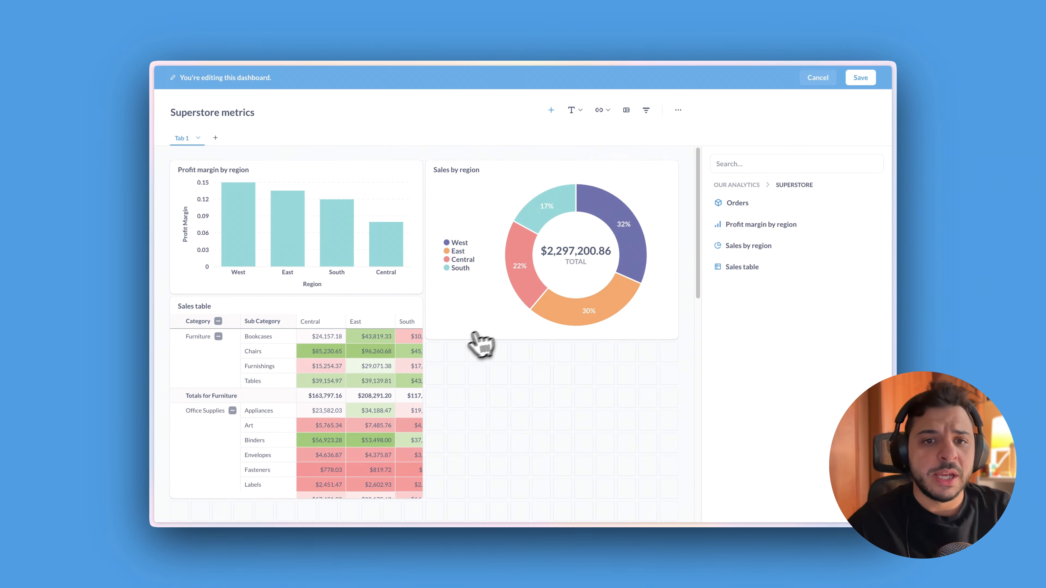
Make the profit margin card as tall as the sales chart, and centre and enlarge the Sales table card below them
{"action": "left_click_drag", "start_coordinate": [422, 299], "coordinate": [421, 336]}
{"action": "scroll", "coordinate": [421, 333], "scroll_direction": "down", "scroll_amount": 2}
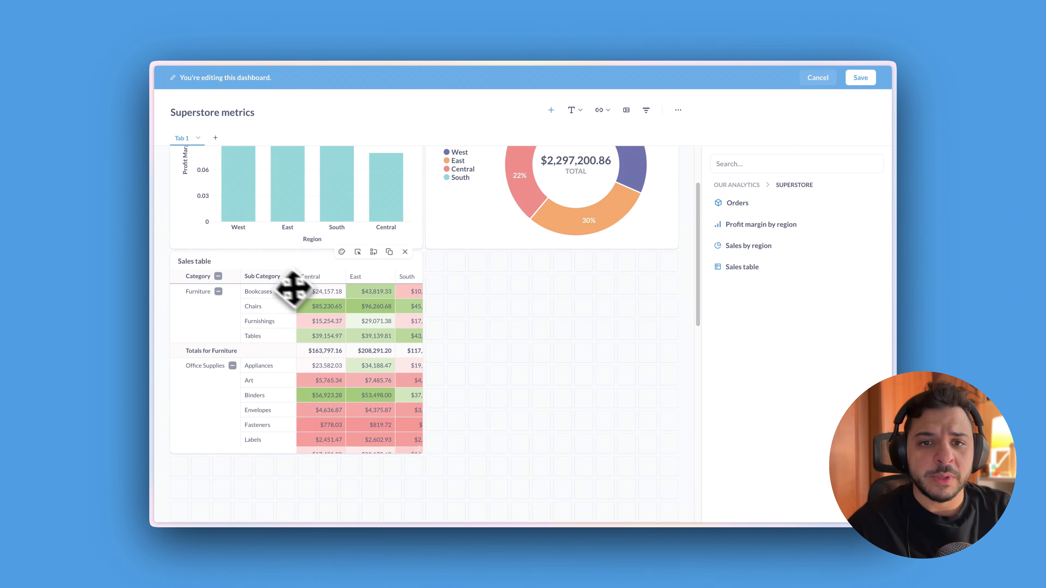
{"action": "left_click_drag", "start_coordinate": [293, 288], "coordinate": [414, 303]}
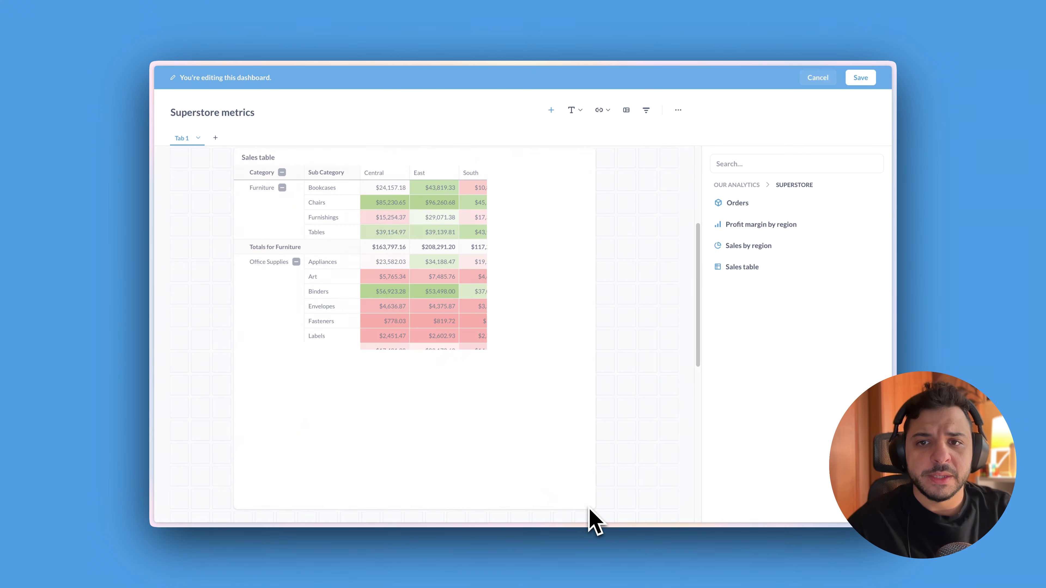
{"action": "left_click_drag", "start_coordinate": [590, 511], "coordinate": [603, 507]}
Add a full-width heading card reading "sales" and place it above the charts
{"action": "scroll", "coordinate": [687, 333], "scroll_direction": "up", "scroll_amount": 5}
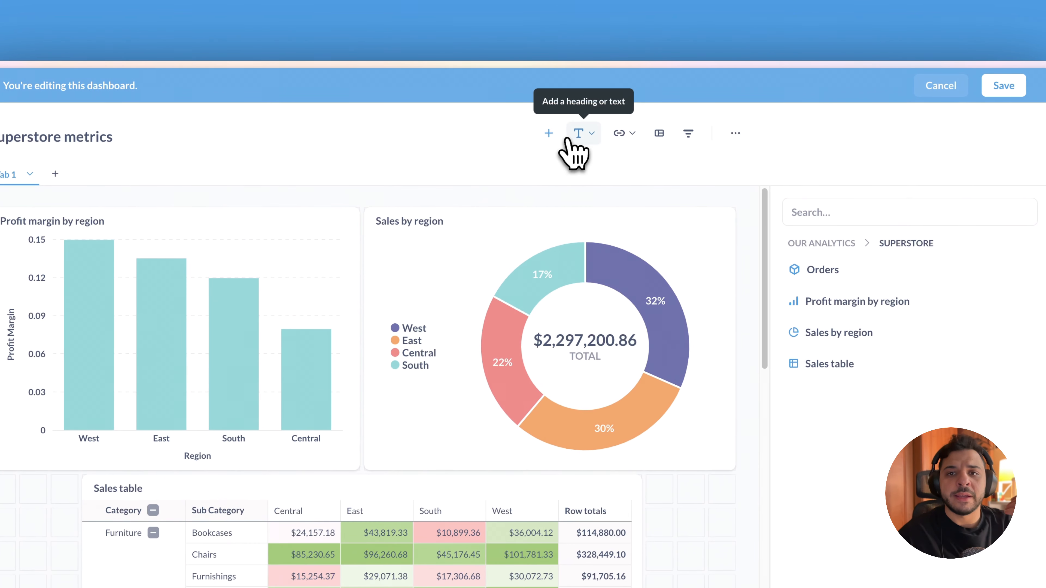
{"action": "left_click", "coordinate": [575, 173]}
{"action": "type", "text": "sales"}
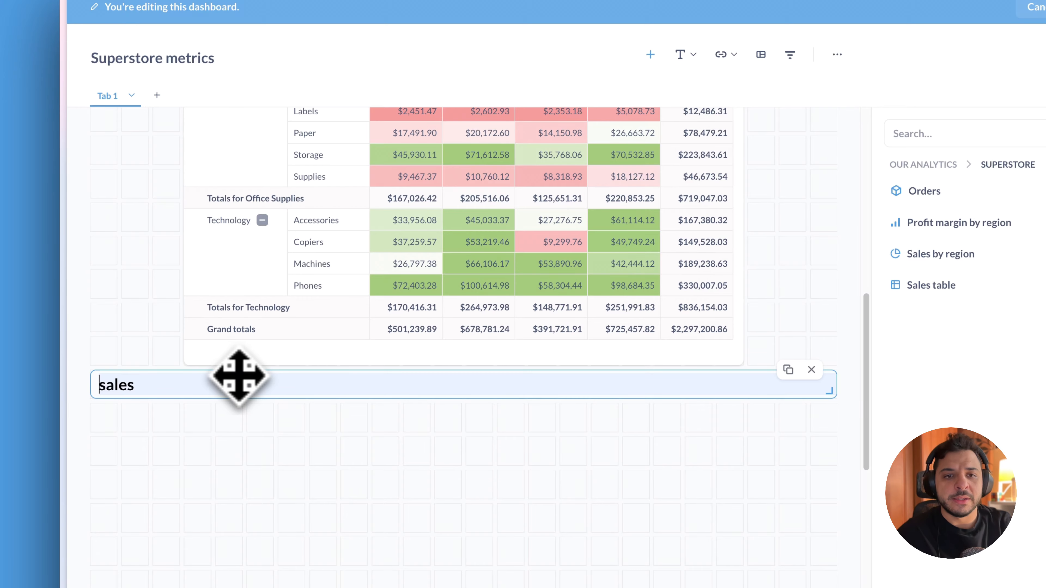
{"action": "left_click_drag", "start_coordinate": [239, 377], "coordinate": [252, 147]}
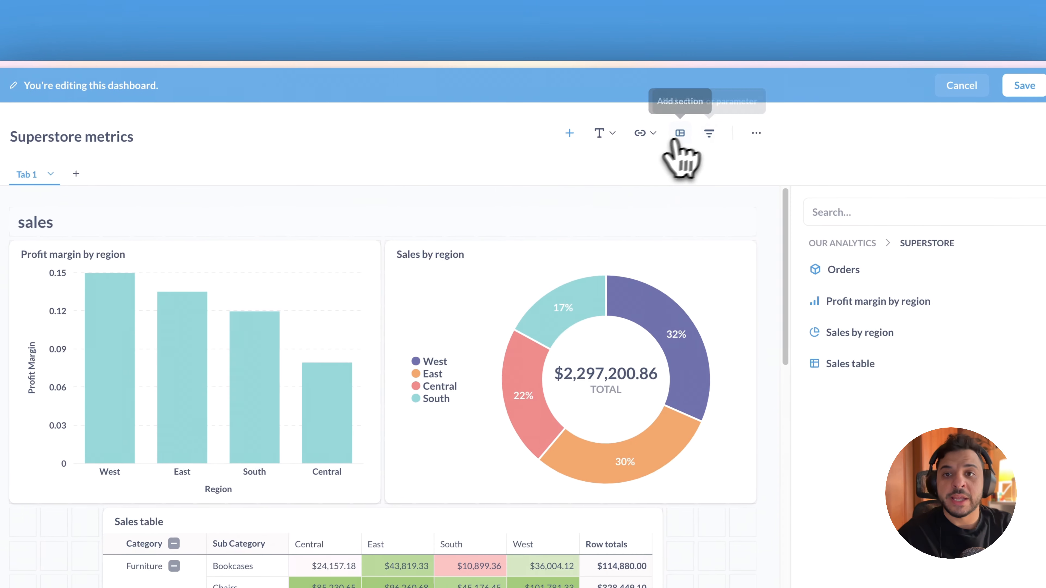
Add a Location filter mapped to Orders.Region, auto-connect it to all matching questions, and save the dashboard
{"action": "left_click", "coordinate": [754, 131]}
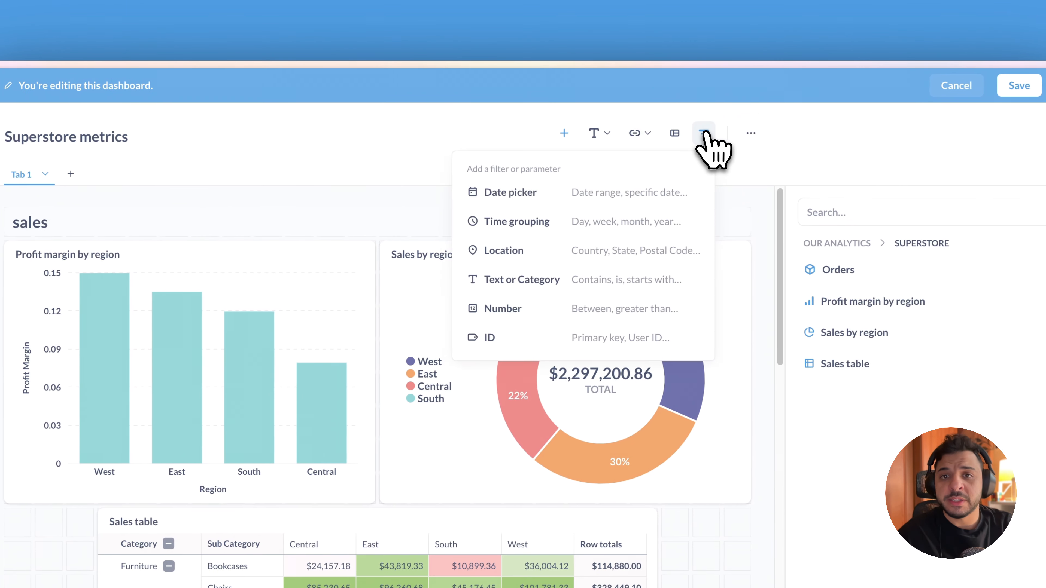
{"action": "left_click", "coordinate": [622, 257]}
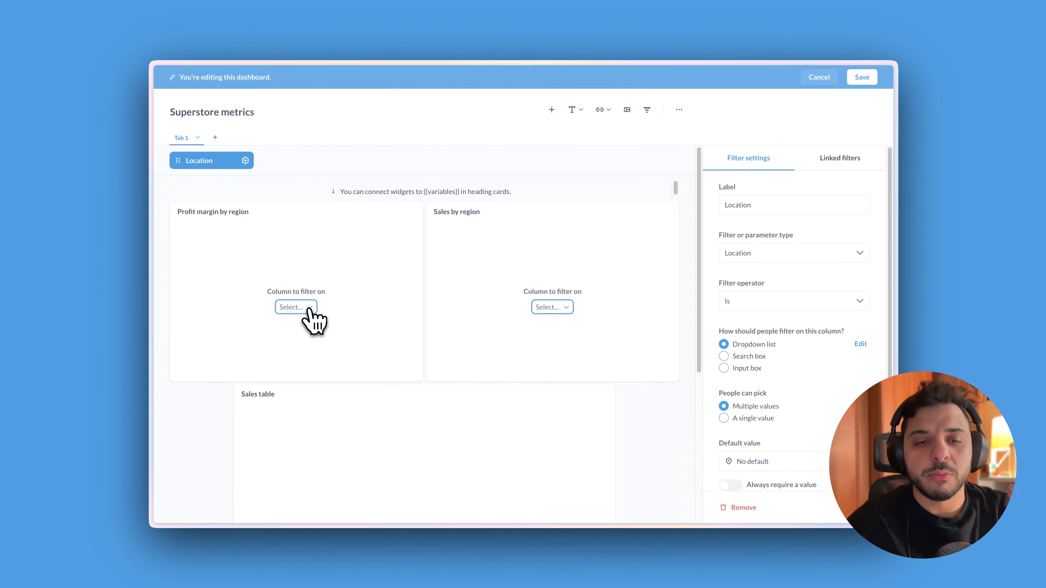
{"action": "left_click", "coordinate": [296, 307]}
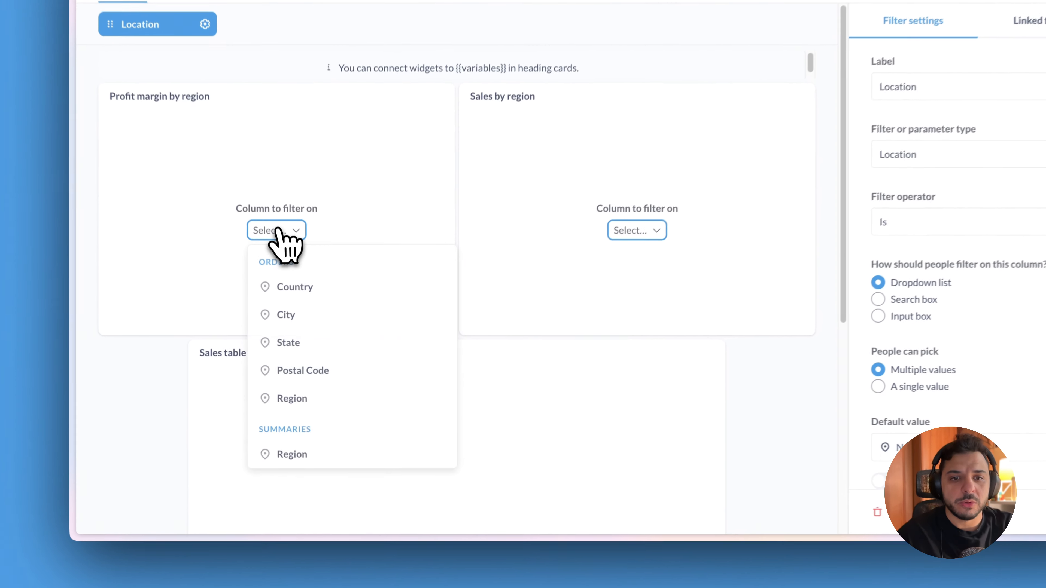
{"action": "left_click", "coordinate": [330, 427]}
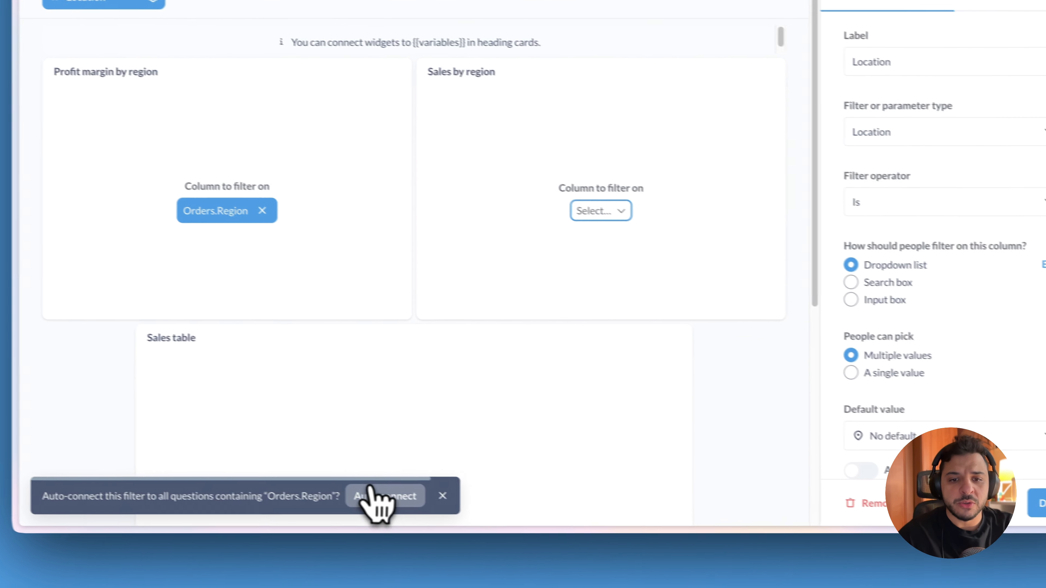
{"action": "left_click", "coordinate": [431, 515]}
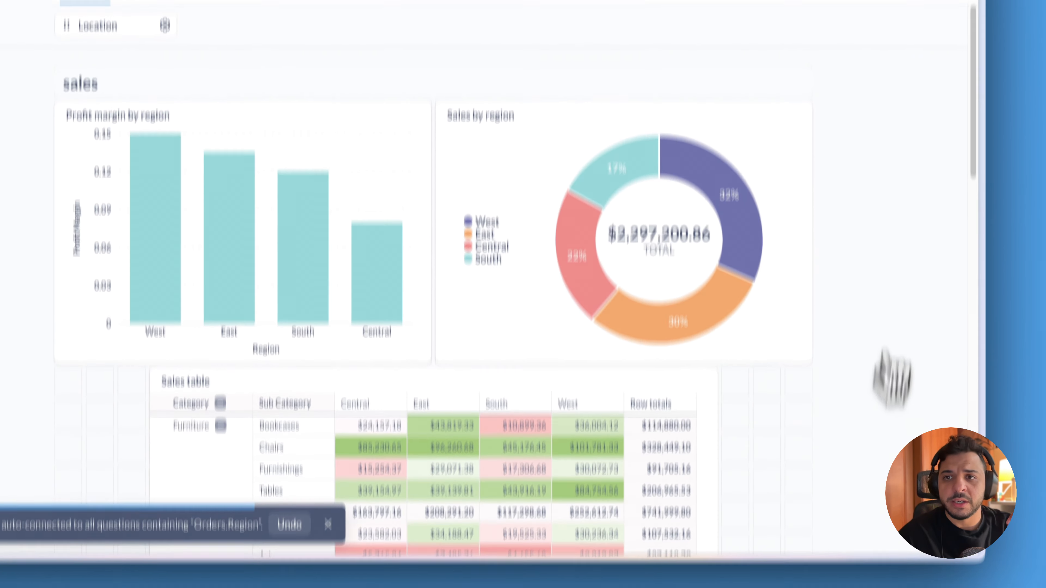
{"action": "left_click", "coordinate": [932, 59]}
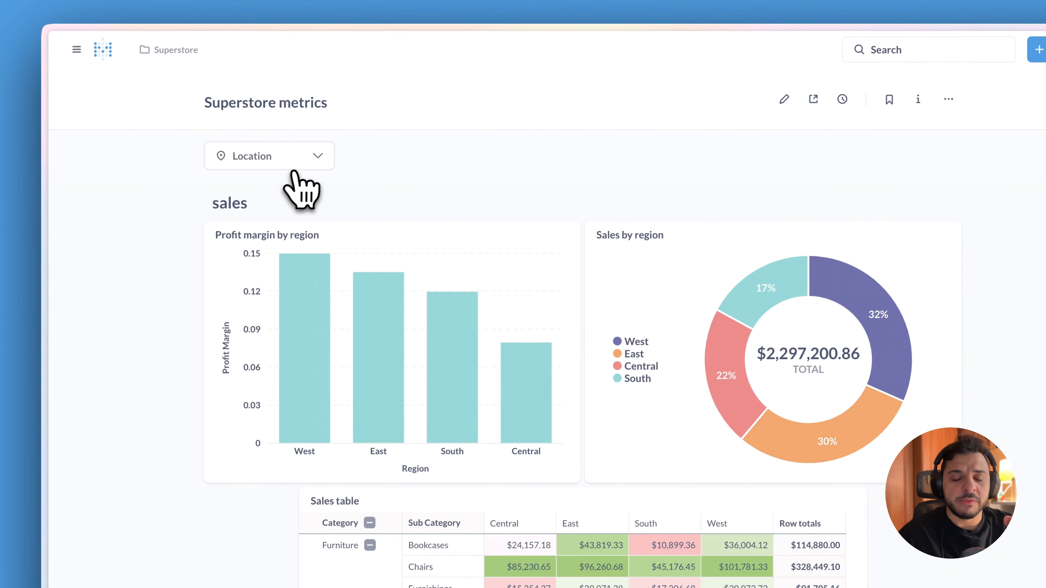
Filter the dashboard by location to the East and South regions
{"action": "left_click", "coordinate": [165, 190]}
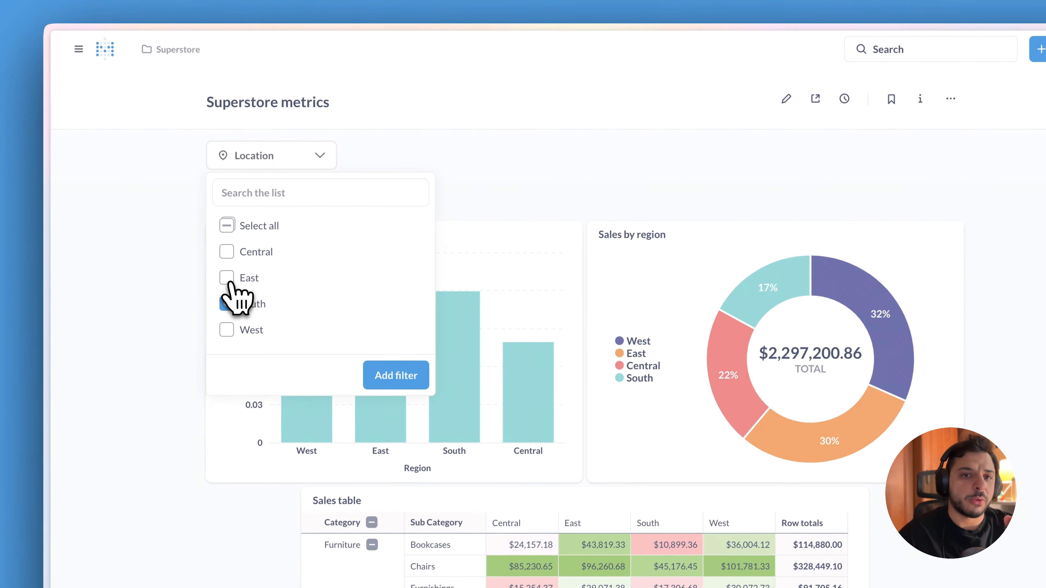
{"action": "left_click", "coordinate": [371, 373]}
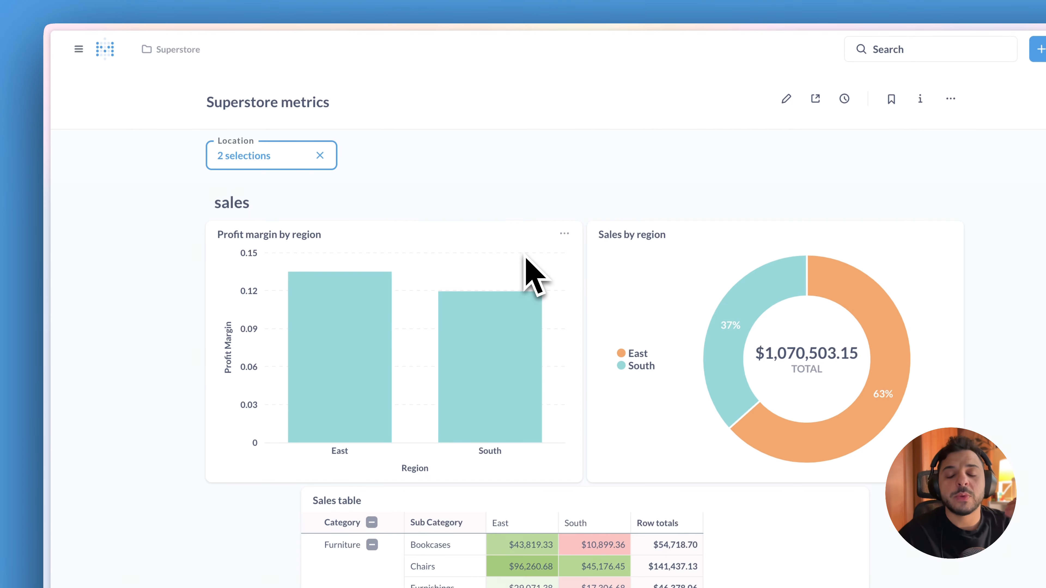
Drill into the East bar of the profit margin chart to view its underlying orders, and return to the dashboard
{"action": "left_click", "coordinate": [355, 333]}
{"action": "left_click", "coordinate": [437, 365]}
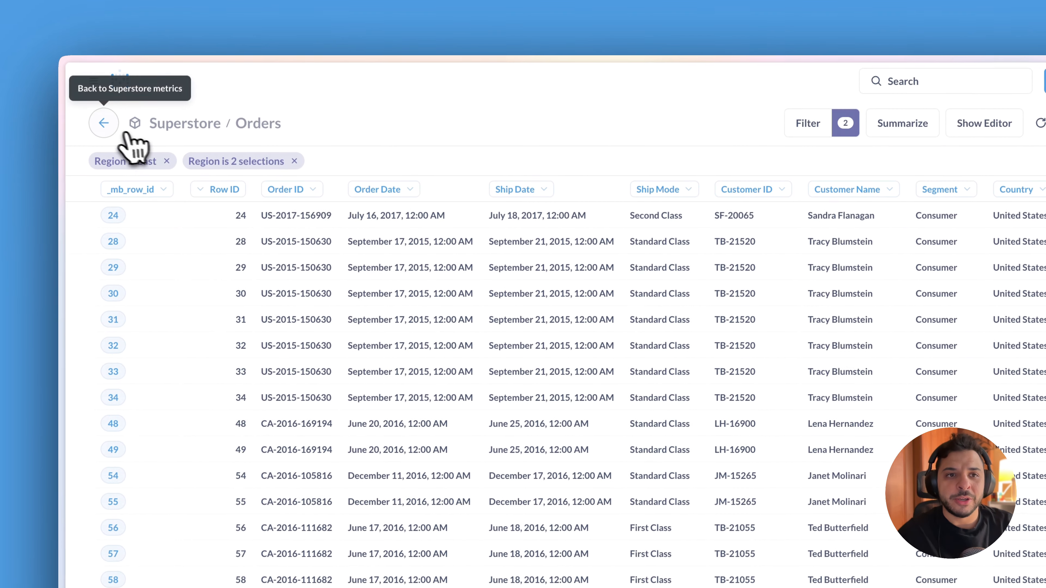
{"action": "left_click", "coordinate": [89, 91]}
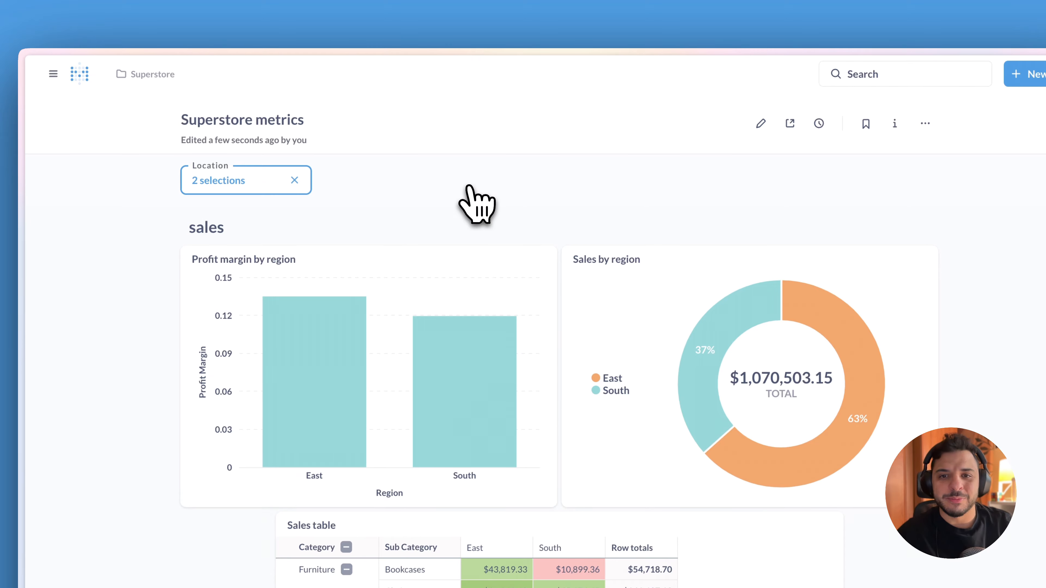